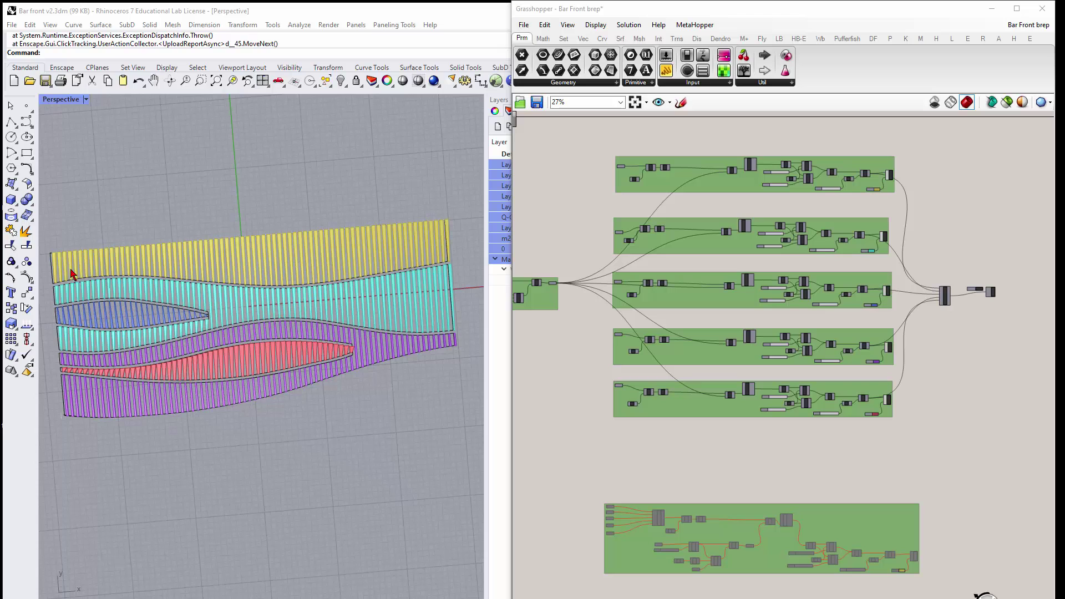
# Turn off the preview of the output components at the end of all five slat component groups
pyautogui.scroll(2, 65, 273)
pyautogui.scroll(-2, 65, 273)
pyautogui.scroll(-2, 710, 302)
pyautogui.scroll(5, 623, 305)
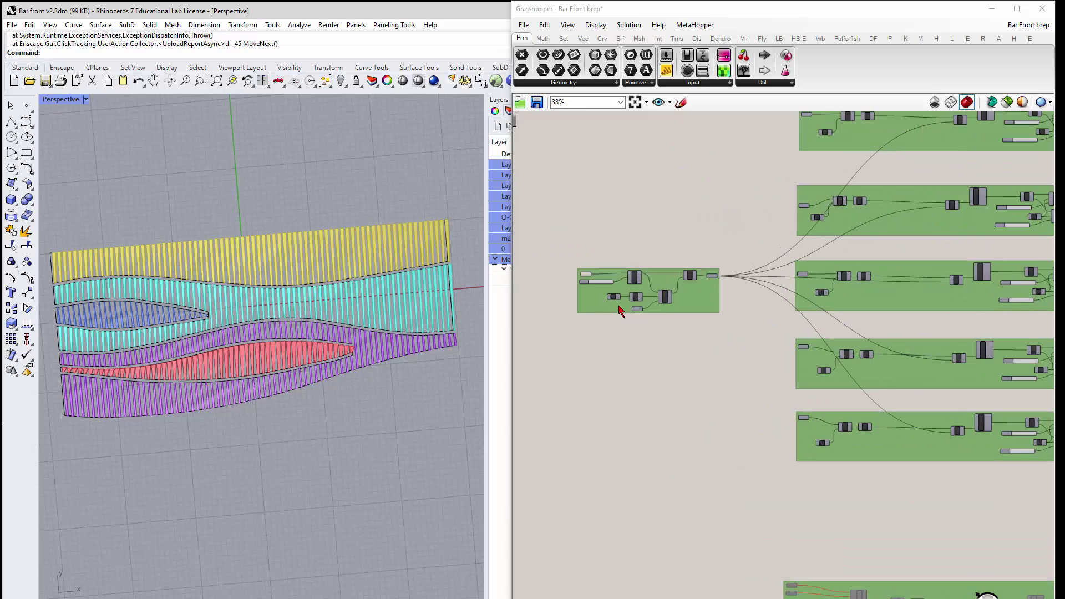
pyautogui.scroll(-3, 587, 252)
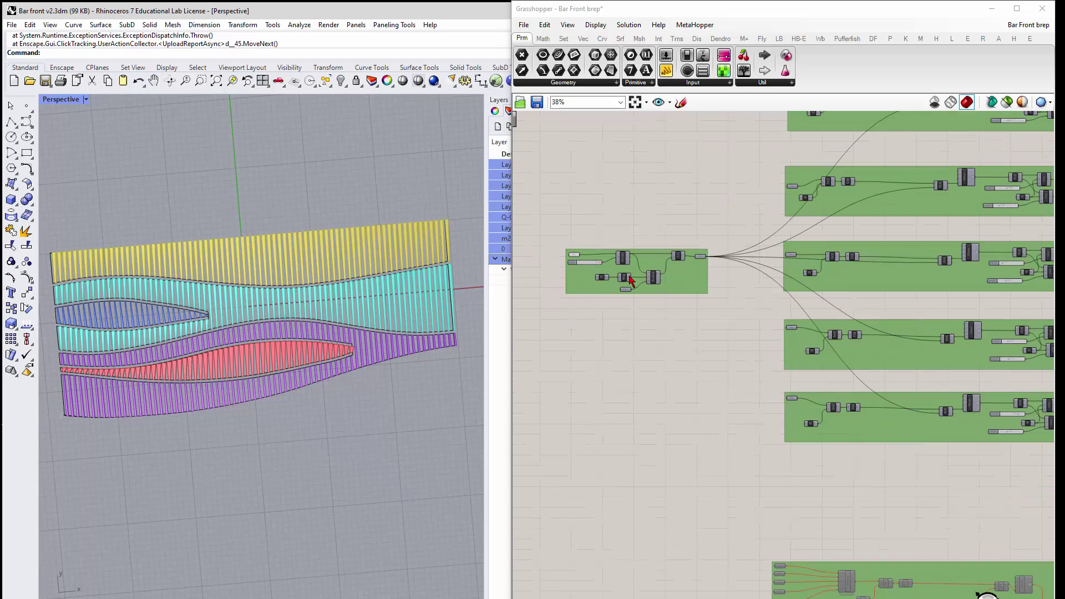
pyautogui.scroll(-2, 903, 281)
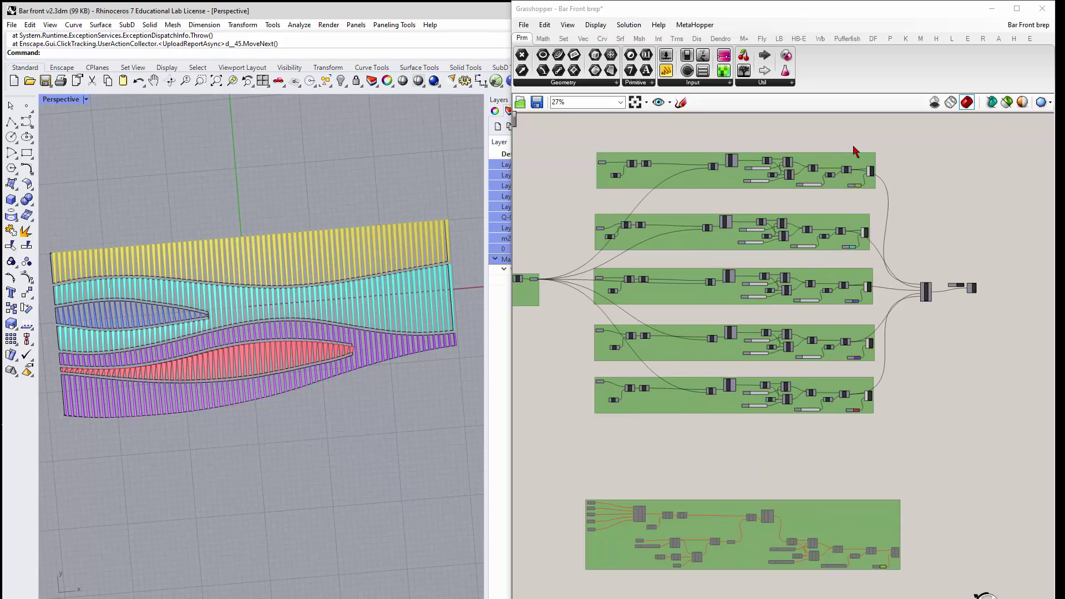
pyautogui.moveTo(858, 146); pyautogui.dragTo(930, 449)
pyautogui.middleClick(909, 403)
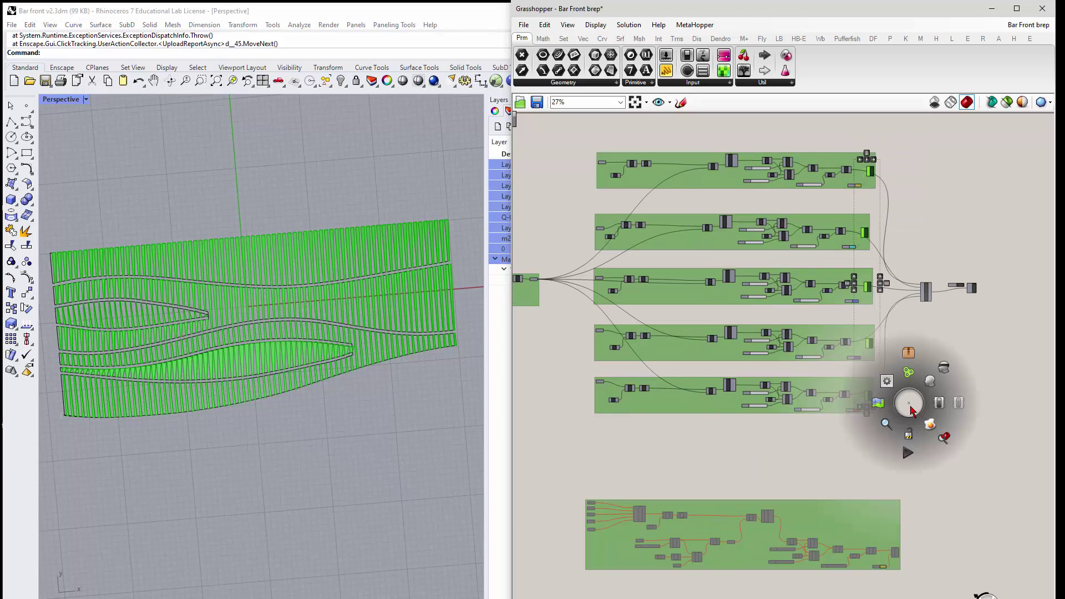
pyautogui.click(952, 381)
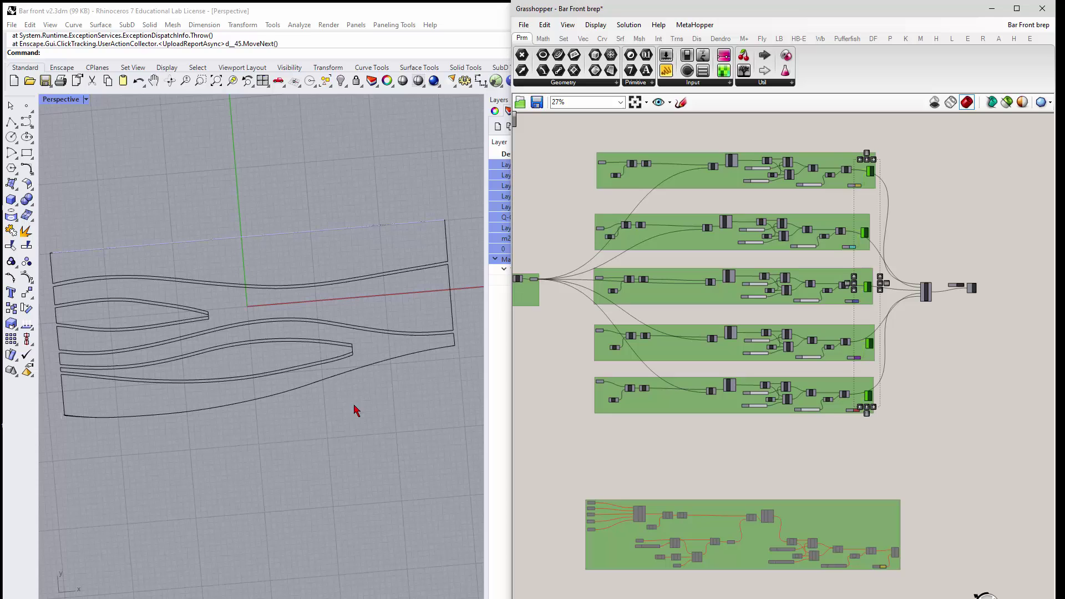
# Highlight the input curve in the first group and turn on the preview of the Divide component's points
pyautogui.scroll(-2, 905, 227)
pyautogui.scroll(4, 585, 281)
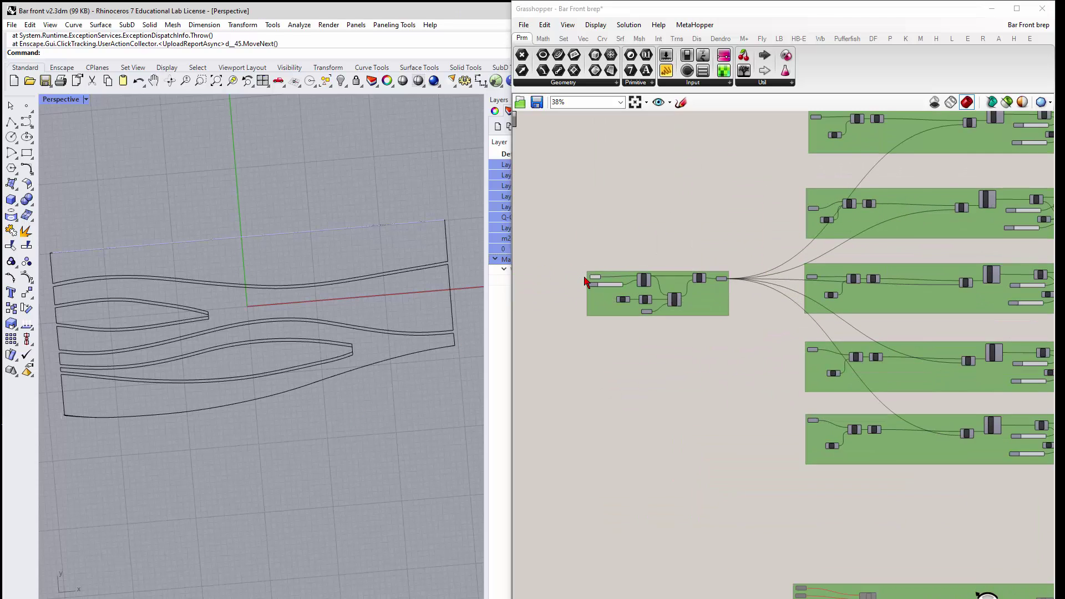
pyautogui.scroll(5, 585, 281)
pyautogui.click(647, 295)
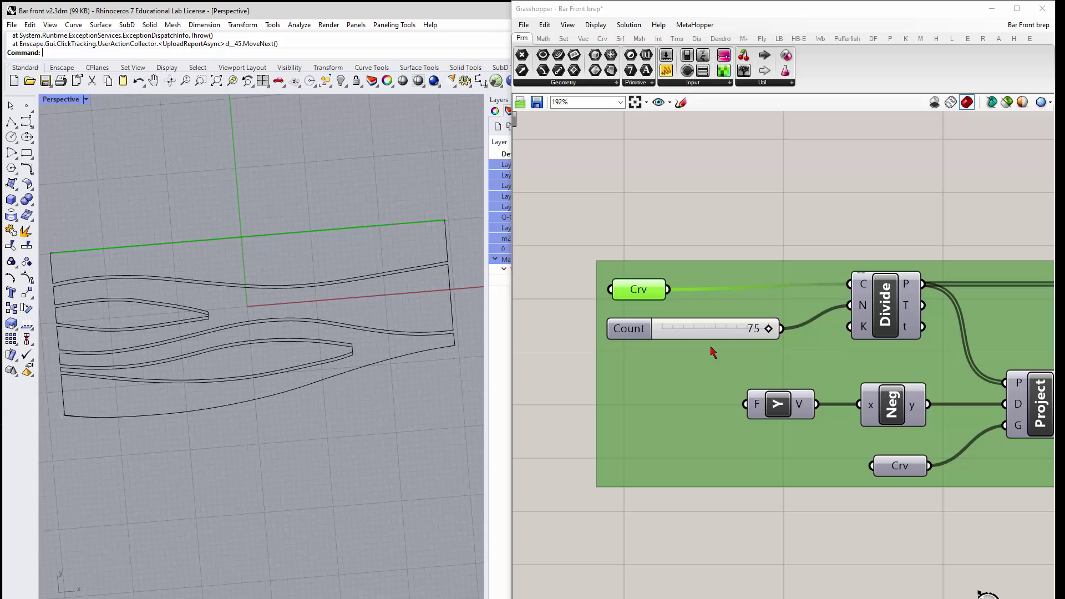
pyautogui.click(893, 322)
pyautogui.rightClick(894, 324)
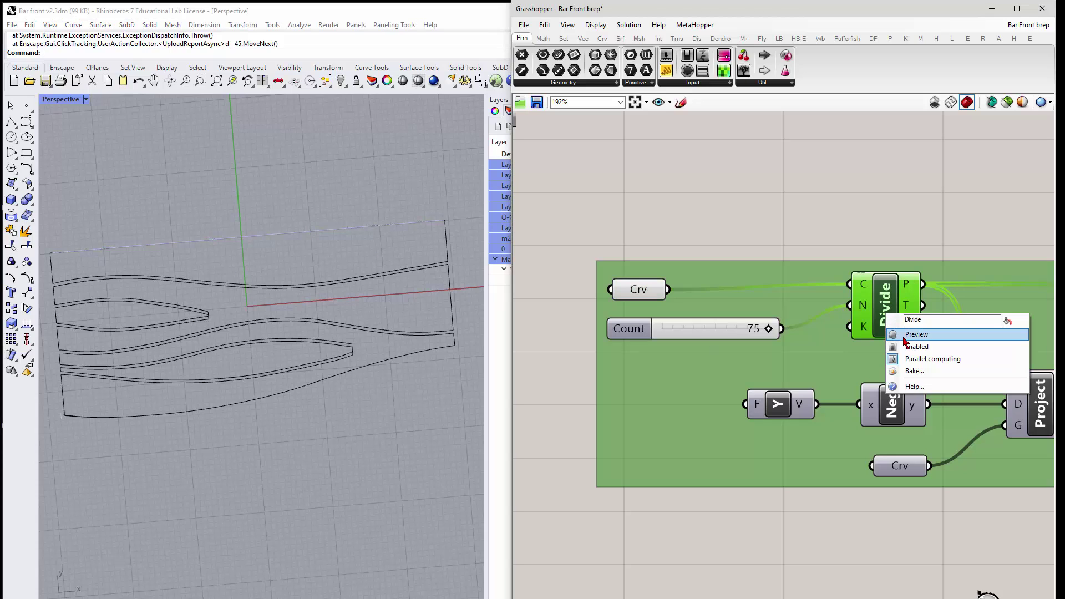
pyautogui.press('Escape')
pyautogui.scroll(-2, 641, 244)
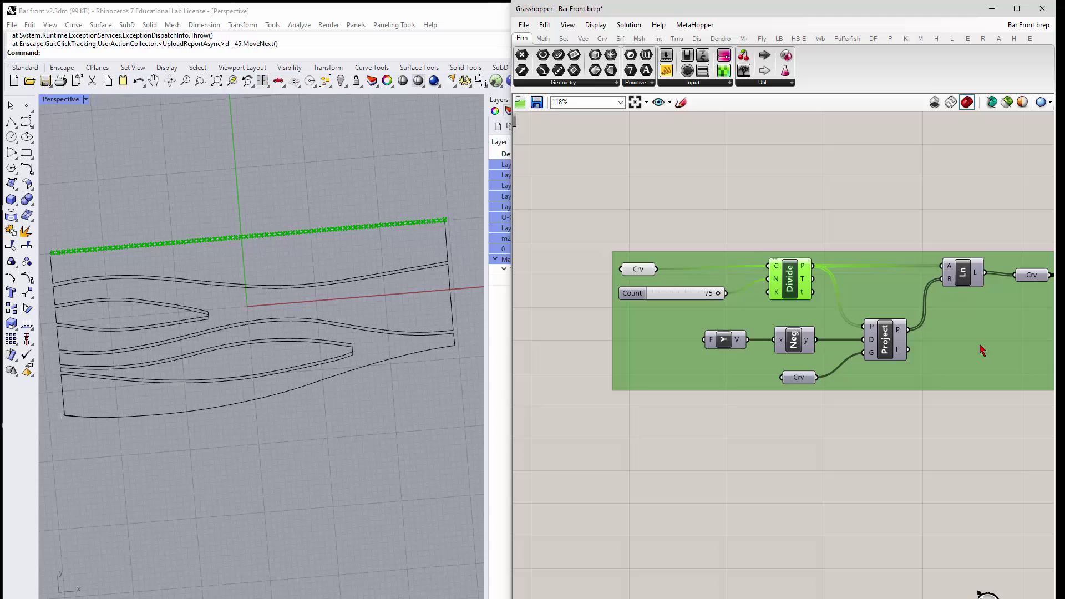
# Turn on the preview of the Project component in the first group
pyautogui.scroll(1, 949, 343)
pyautogui.click(869, 347)
pyautogui.rightClick(869, 348)
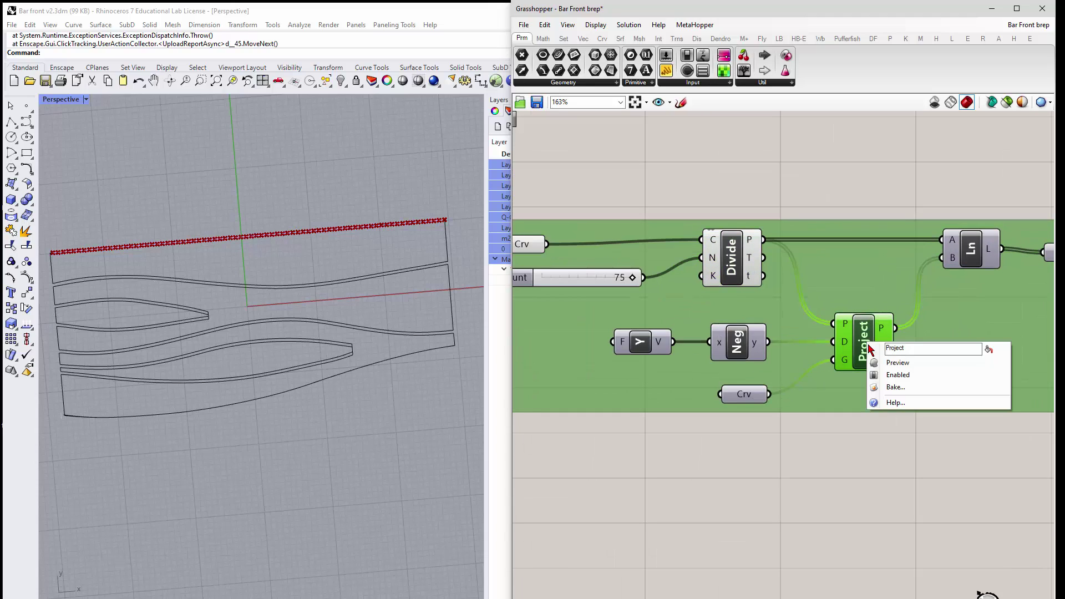
pyautogui.click(894, 364)
# Turn on the preview of the Ln component that connects the divided and projected points
pyautogui.click(970, 248)
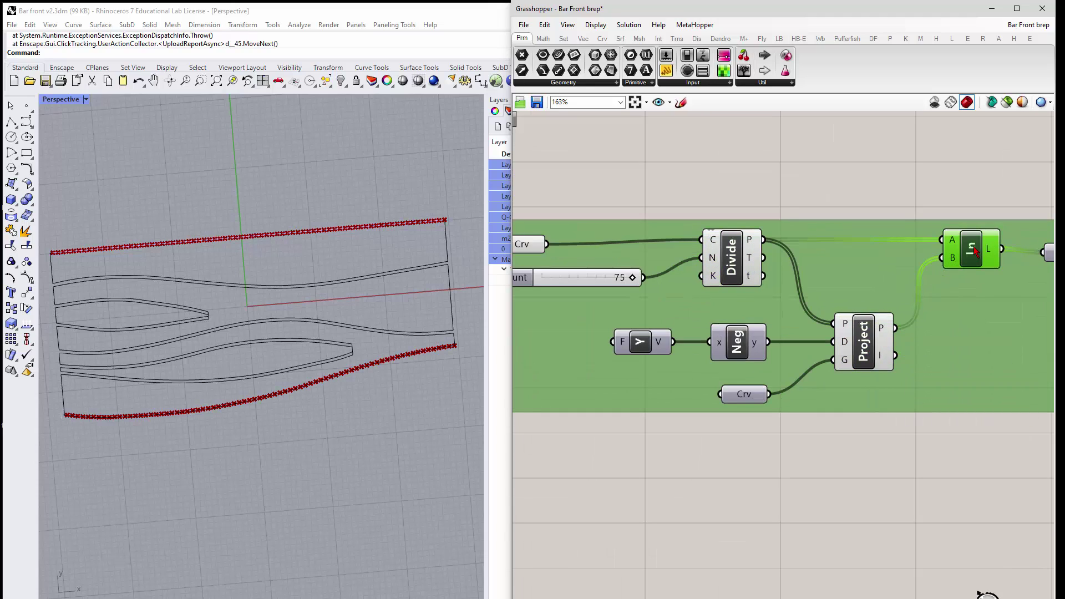
pyautogui.rightClick(974, 249)
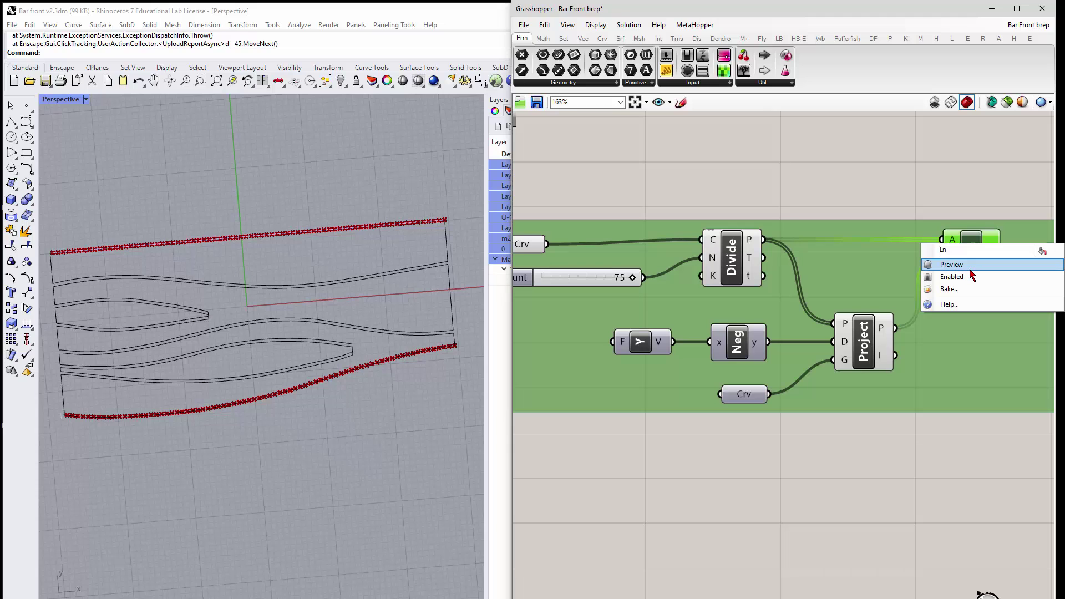
pyautogui.click(969, 270)
pyautogui.scroll(-4, 540, 247)
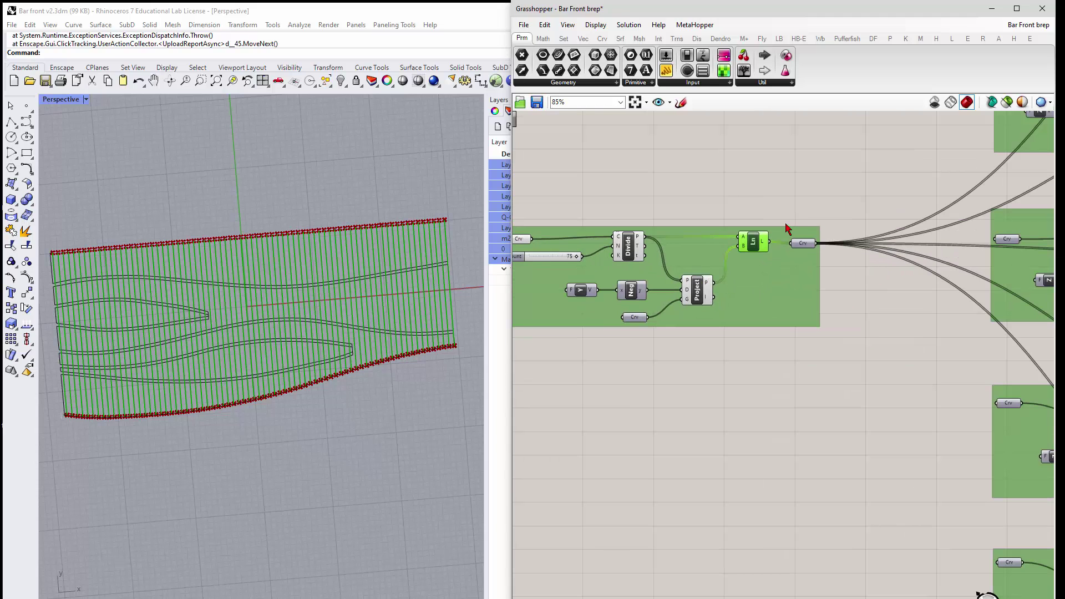
pyautogui.scroll(-2, 800, 238)
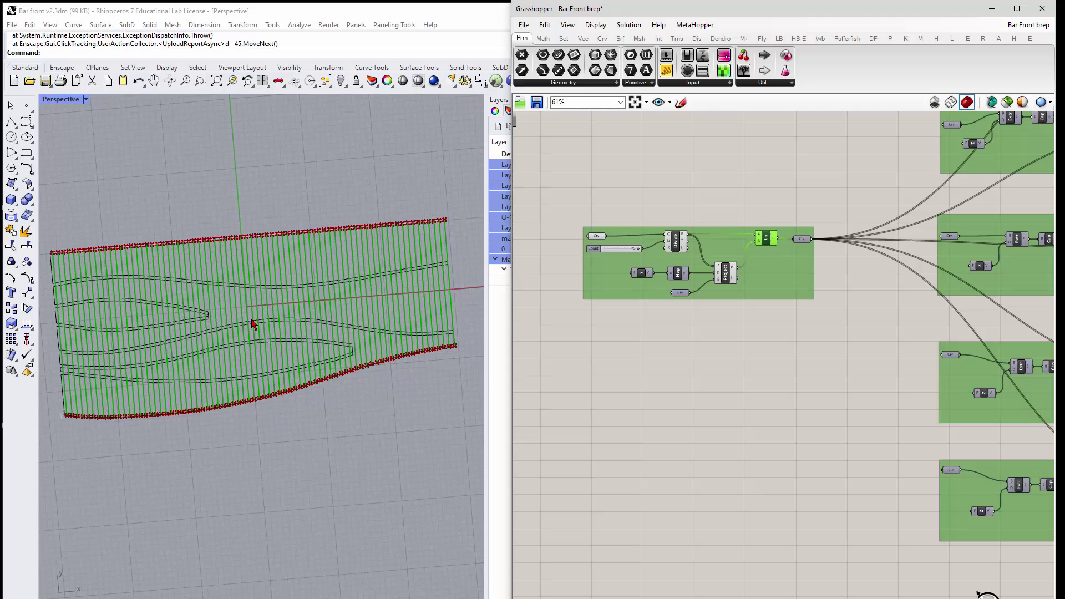
# Turn off the preview of every component in the first group
pyautogui.click(652, 204)
pyautogui.moveTo(538, 186); pyautogui.dragTo(871, 358)
pyautogui.middleClick(749, 363)
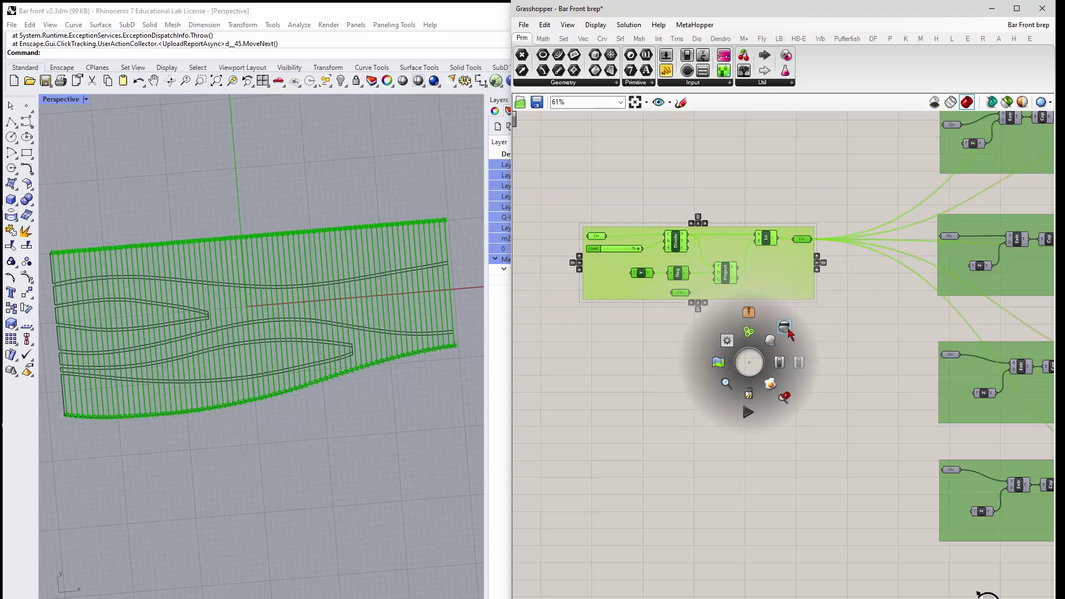
pyautogui.click(788, 329)
# Turn on the preview of the boundary curve parameter in the uppermost of the five slat groups
pyautogui.scroll(-4, 721, 354)
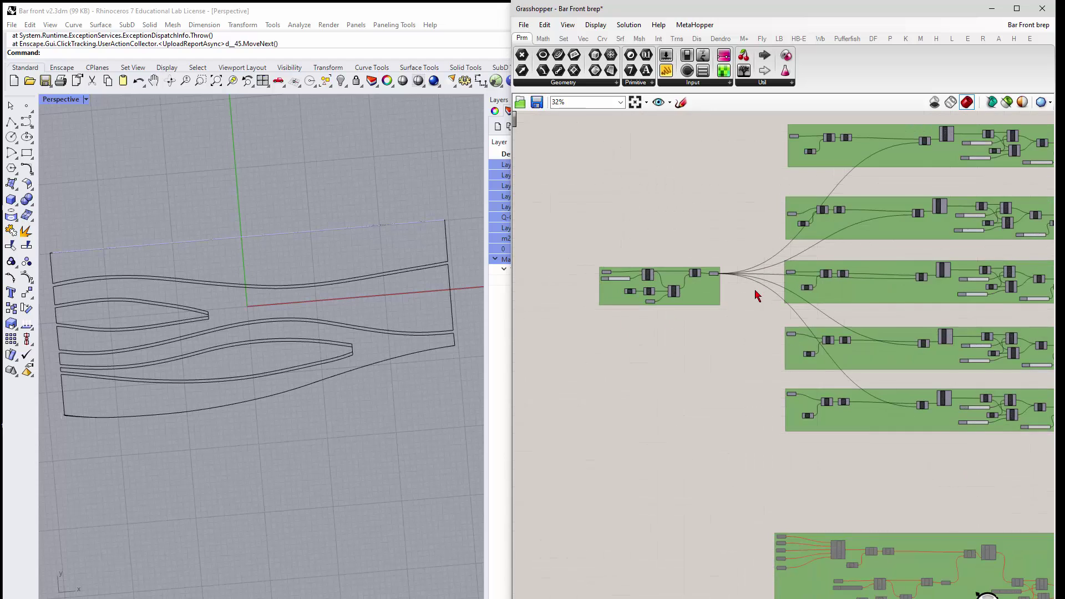
pyautogui.scroll(-2, 757, 296)
pyautogui.scroll(3, 907, 194)
pyautogui.scroll(2, 715, 212)
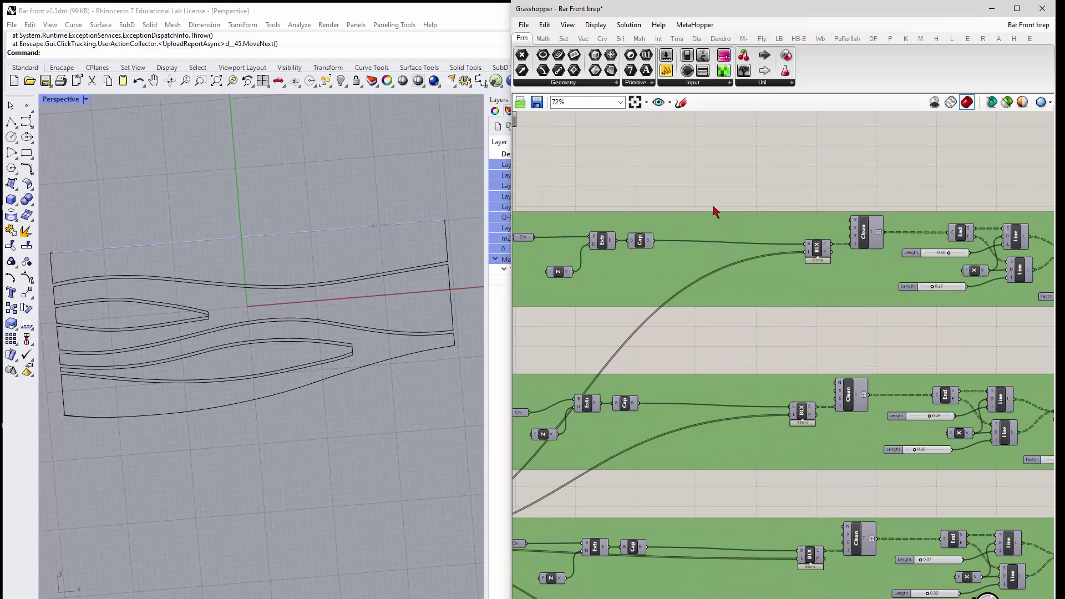
pyautogui.scroll(-2, 638, 221)
pyautogui.scroll(3, 591, 231)
pyautogui.click(591, 232)
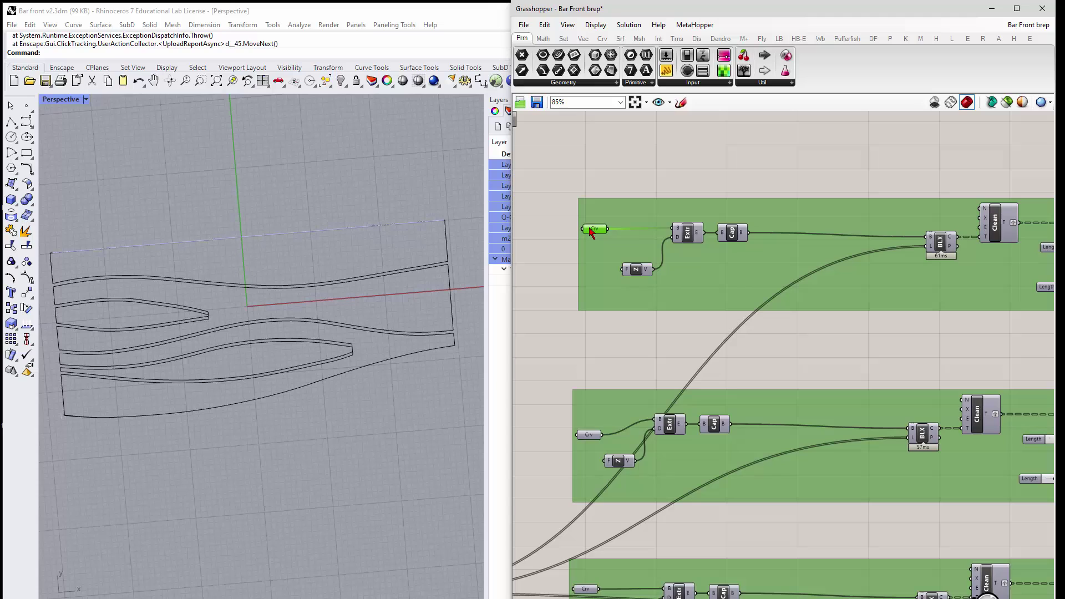
pyautogui.rightClick(592, 233)
pyautogui.click(616, 255)
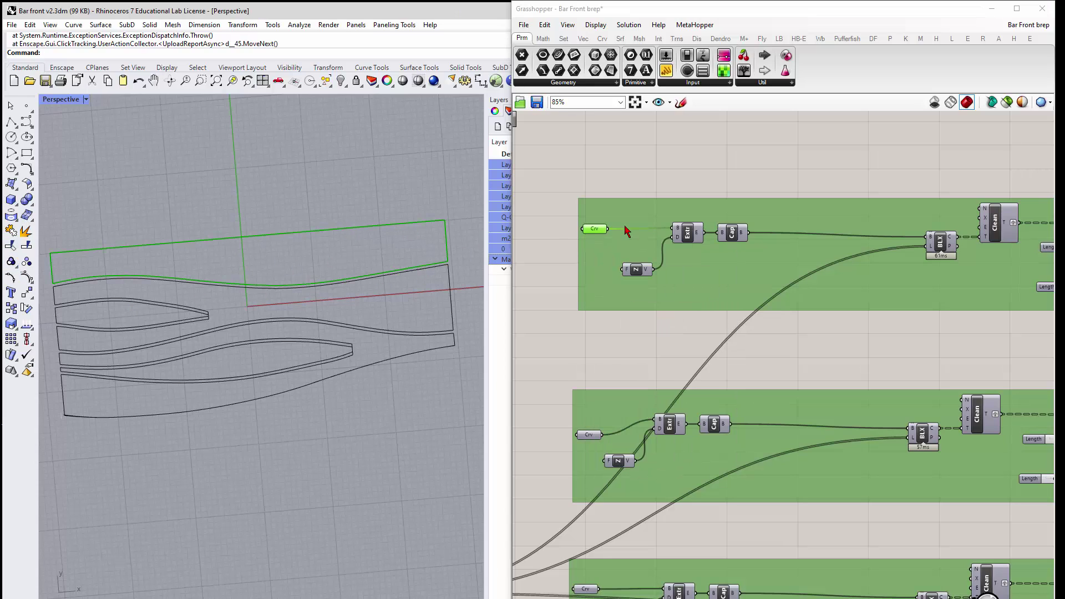
# Turn on the preview of the Cap component in the uppermost slat group
pyautogui.rightClick(732, 238)
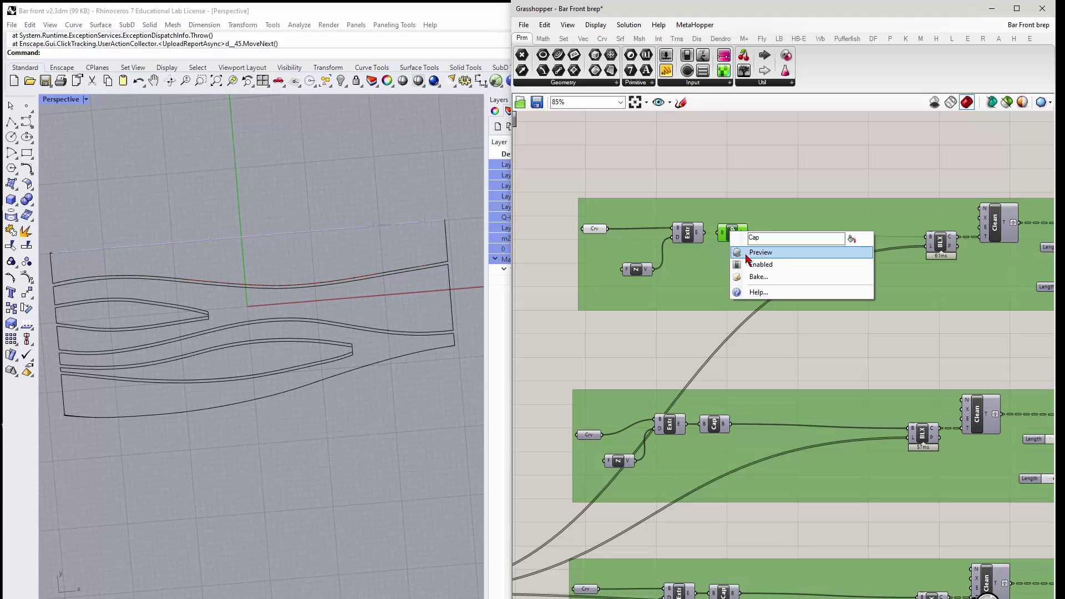
pyautogui.click(746, 250)
pyautogui.scroll(-3, 631, 176)
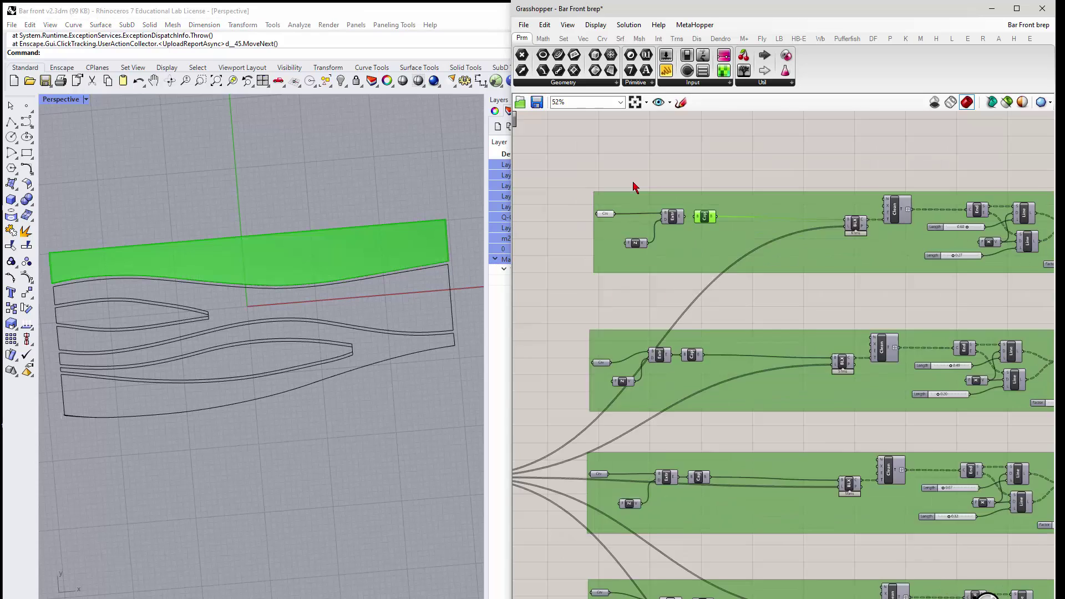
# Turn on the preview of the Brep | Line (BLX) intersection in the uppermost slat group
pyautogui.scroll(3, 774, 186)
pyautogui.scroll(2, 731, 190)
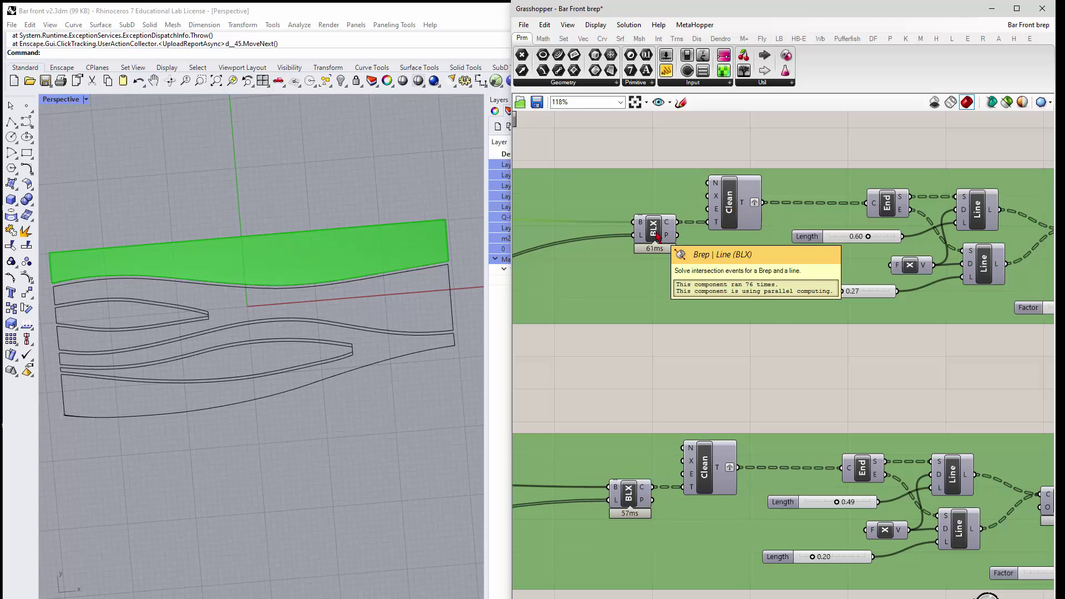
pyautogui.click(657, 237)
pyautogui.rightClick(657, 235)
pyautogui.press('Escape')
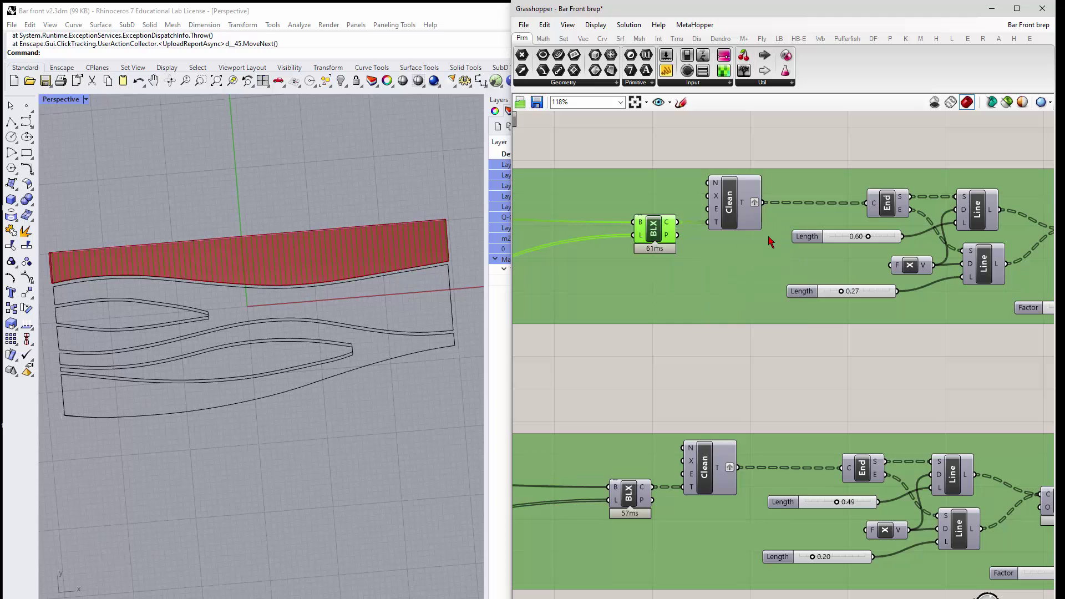
# Hide the previews of the Crv, Z, Extr and Cap components in the uppermost slat group
pyautogui.scroll(-5, 771, 238)
pyautogui.moveTo(553, 198); pyautogui.dragTo(708, 285)
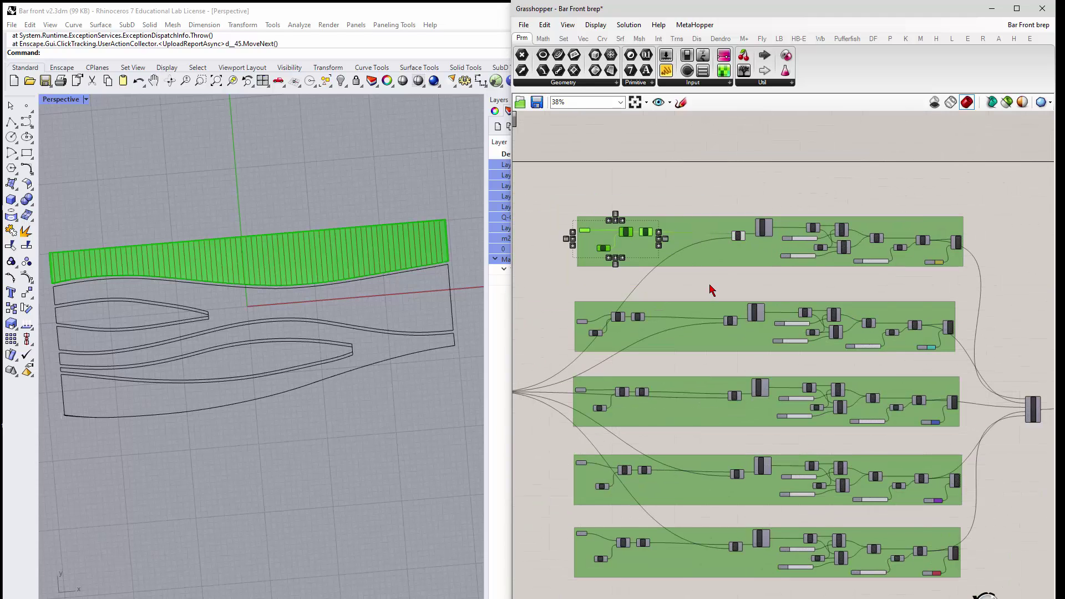
pyautogui.middleClick(708, 283)
pyautogui.click(729, 262)
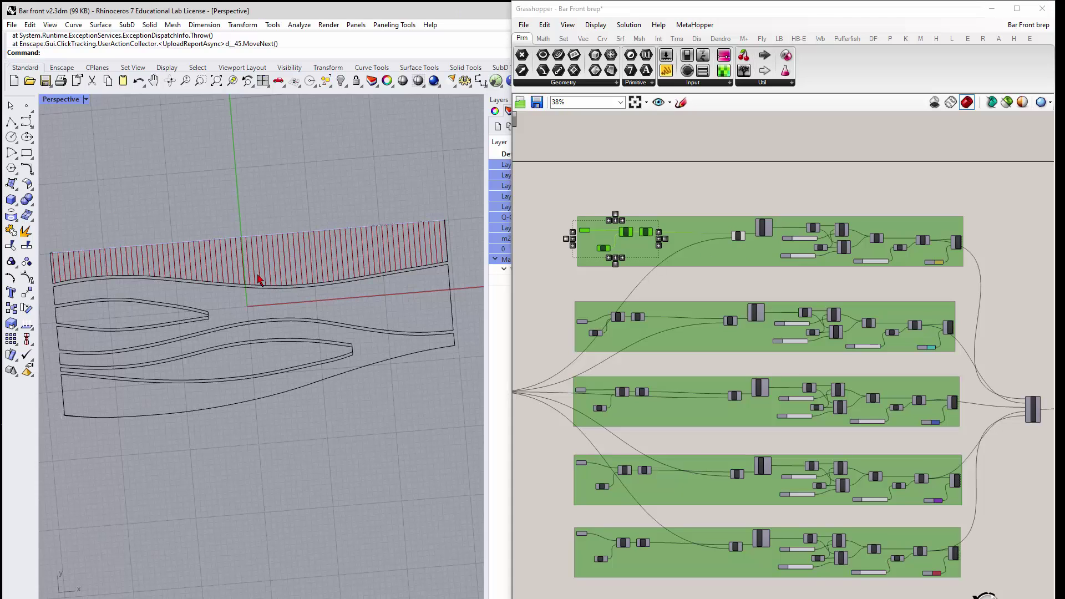
# Turn on the preview of the End component to show the end points of the intersection lines
pyautogui.scroll(-2, 660, 348)
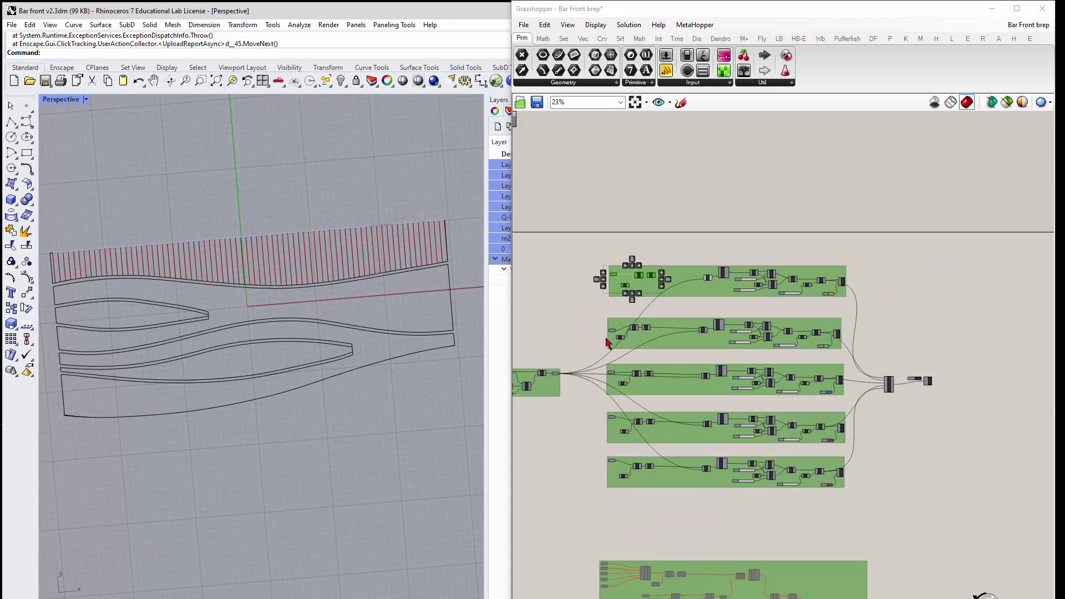
pyautogui.scroll(2, 665, 296)
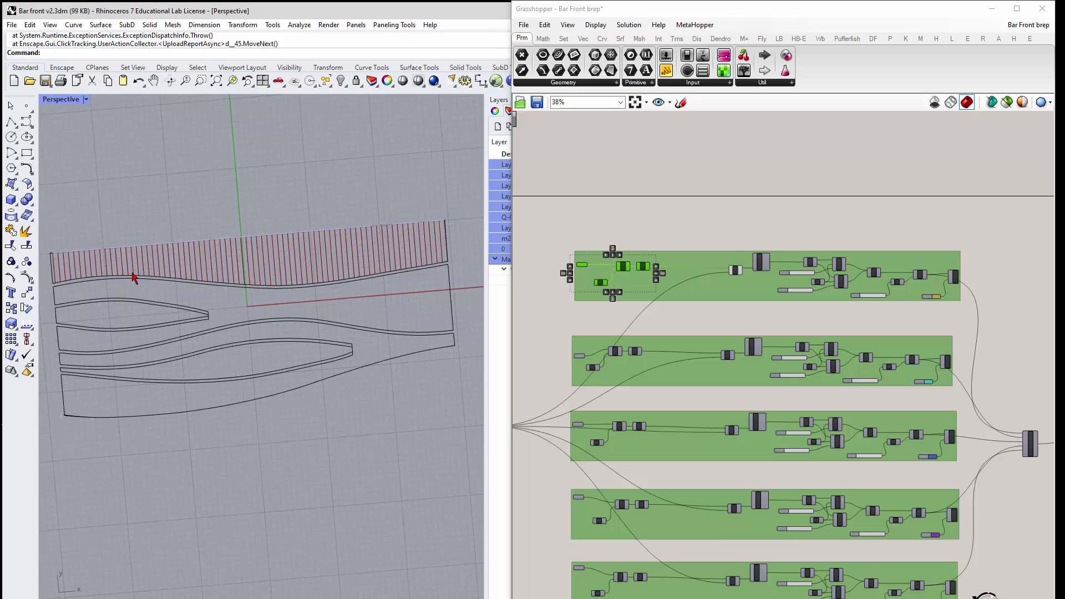
pyautogui.scroll(2, 347, 256)
pyautogui.scroll(5, 886, 272)
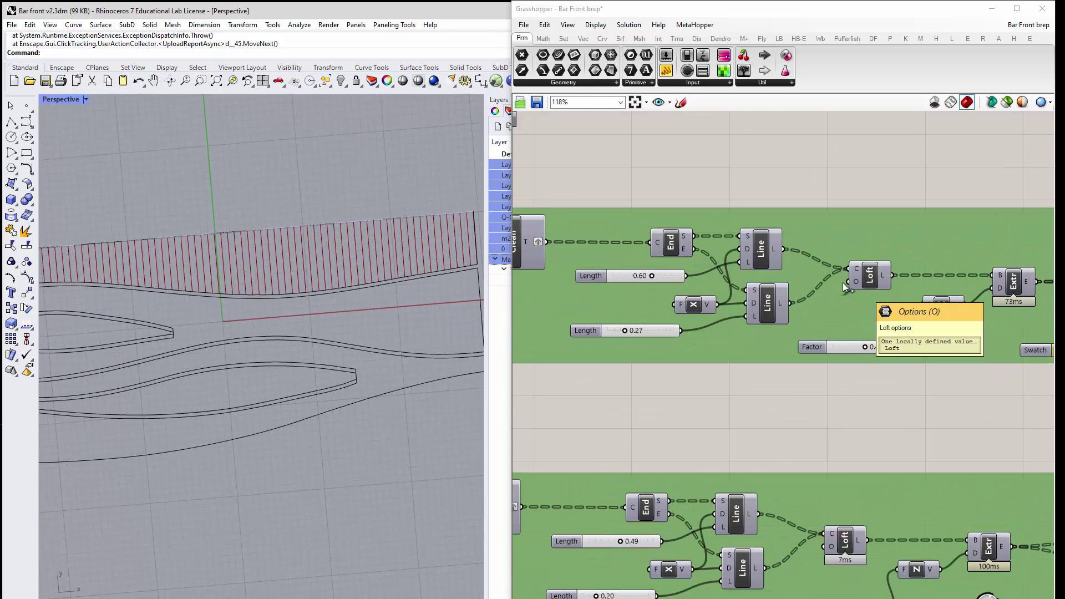
pyautogui.click(675, 251)
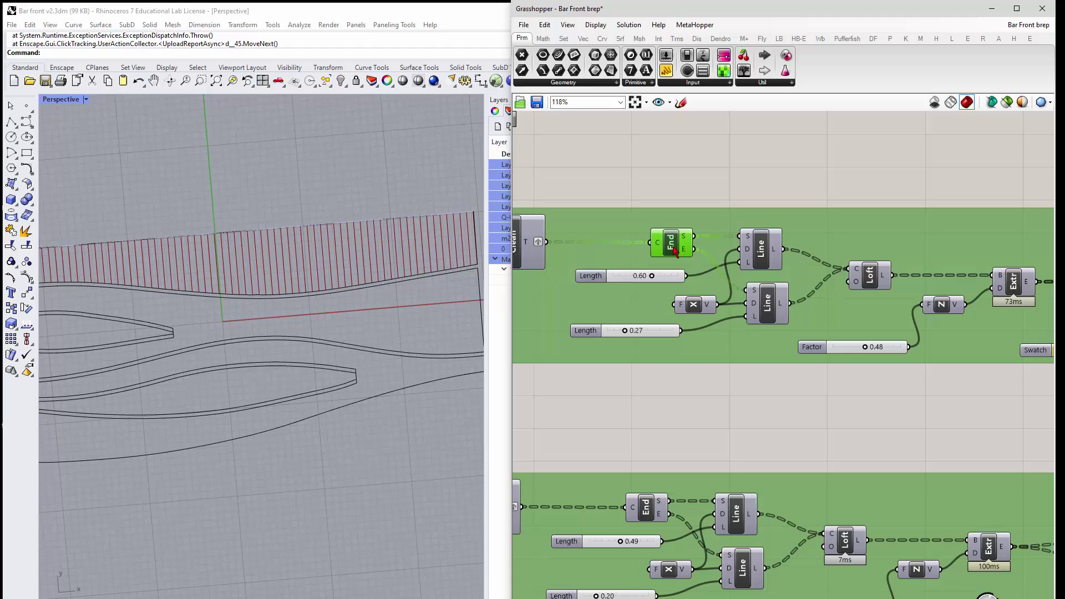
pyautogui.rightClick(674, 247)
pyautogui.click(710, 273)
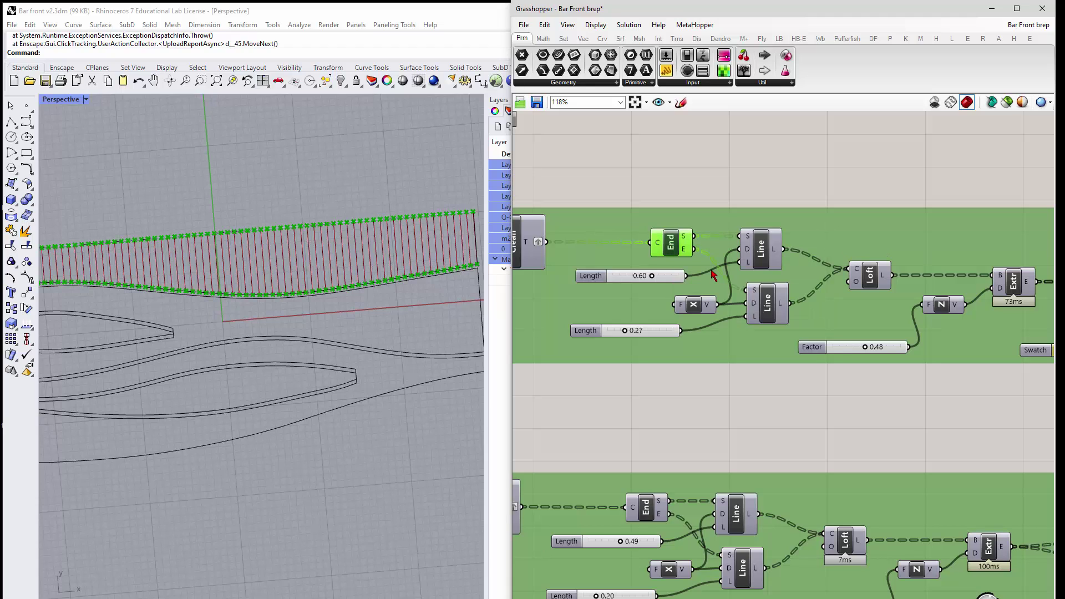
# Turn on the preview of both Line components that feed the Loft in the uppermost slat group
pyautogui.click(872, 280)
pyautogui.click(748, 198)
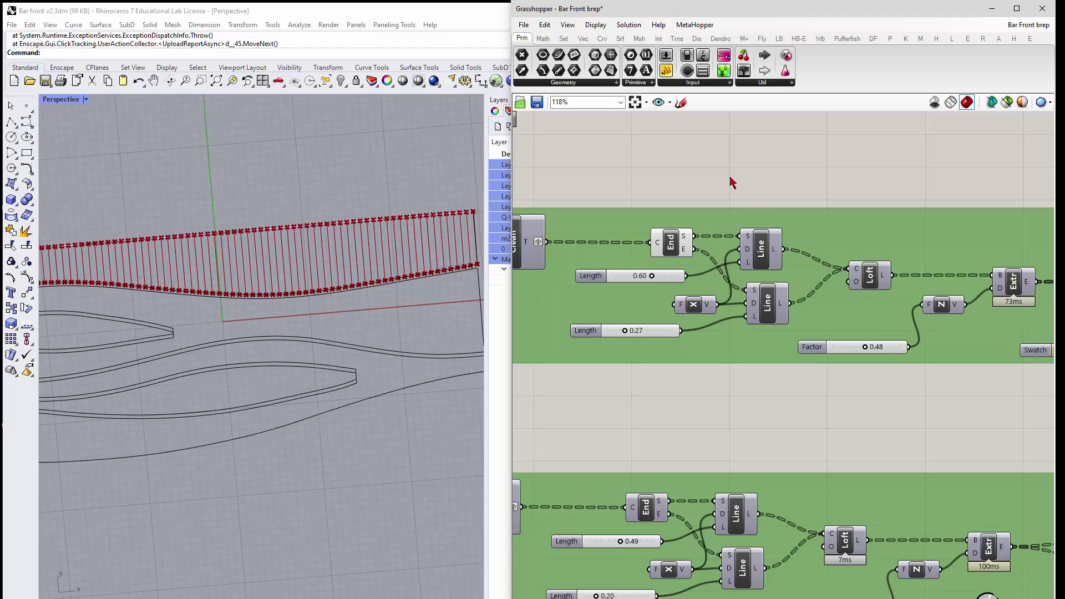
pyautogui.moveTo(729, 173); pyautogui.dragTo(810, 342)
pyautogui.middleClick(777, 303)
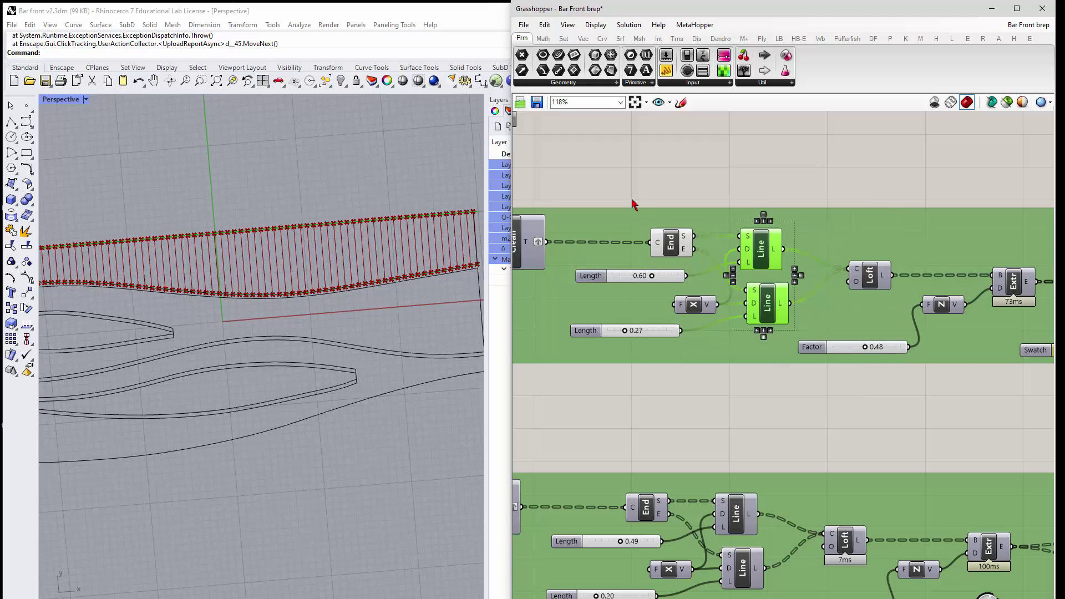
# Turn off the preview of the End component in the uppermost slat group
pyautogui.moveTo(624, 189); pyautogui.dragTo(710, 281)
pyautogui.middleClick(680, 239)
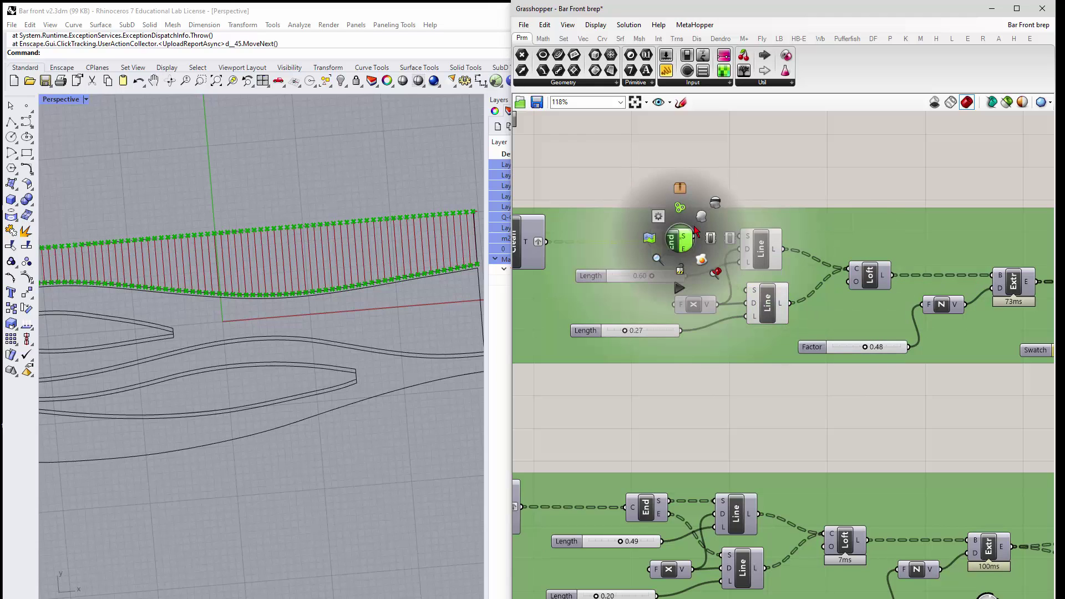
pyautogui.click(701, 217)
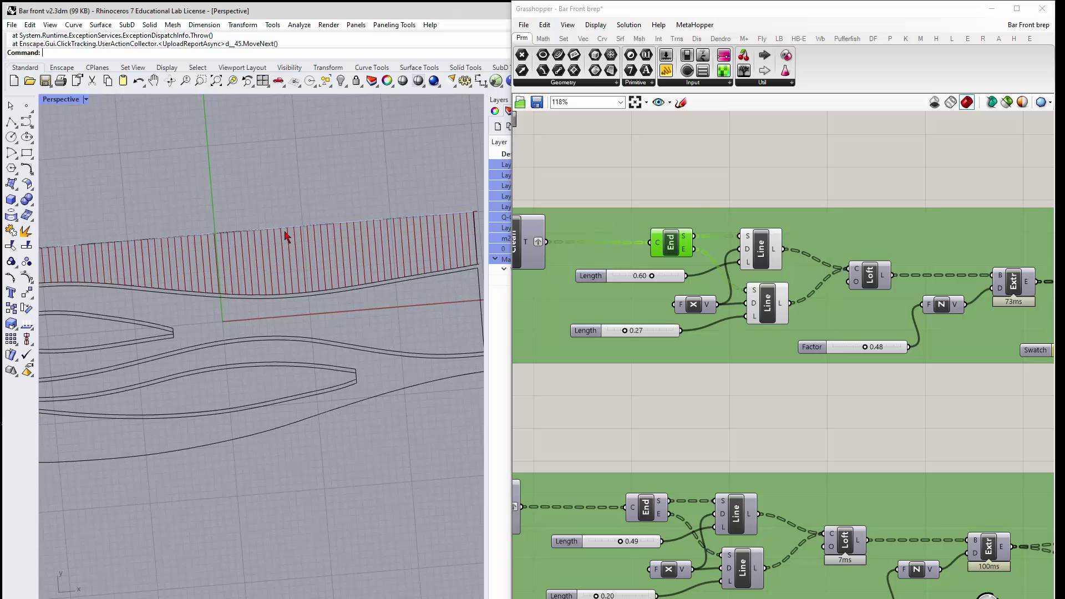
pyautogui.scroll(-3, 797, 266)
pyautogui.scroll(2, 671, 289)
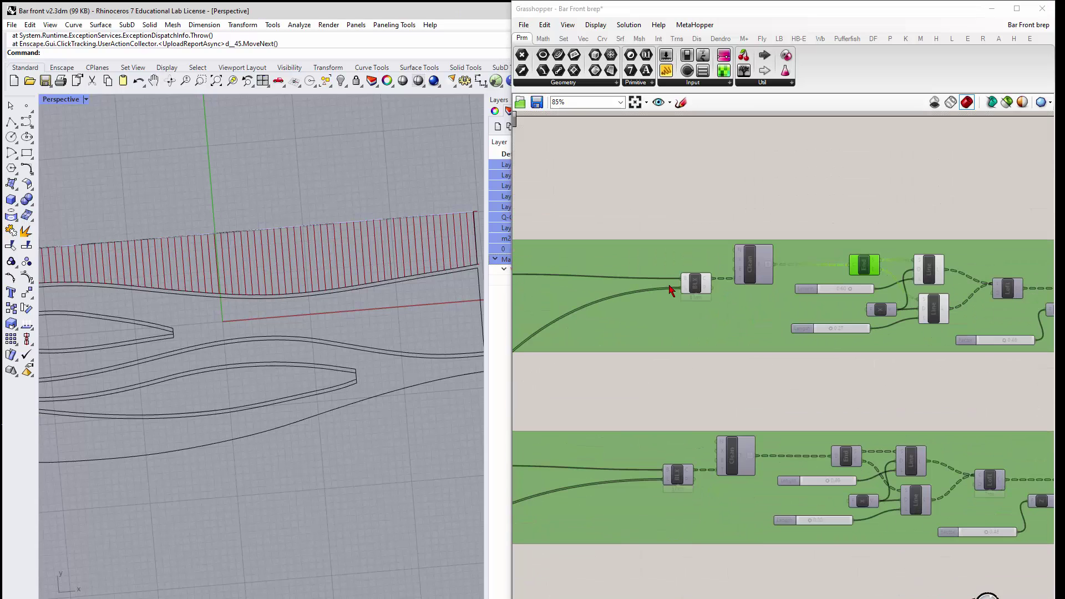
# Hide the BLX preview in the uppermost slat group and select each Line component in turn to examine its short lines
pyautogui.rightClick(694, 283)
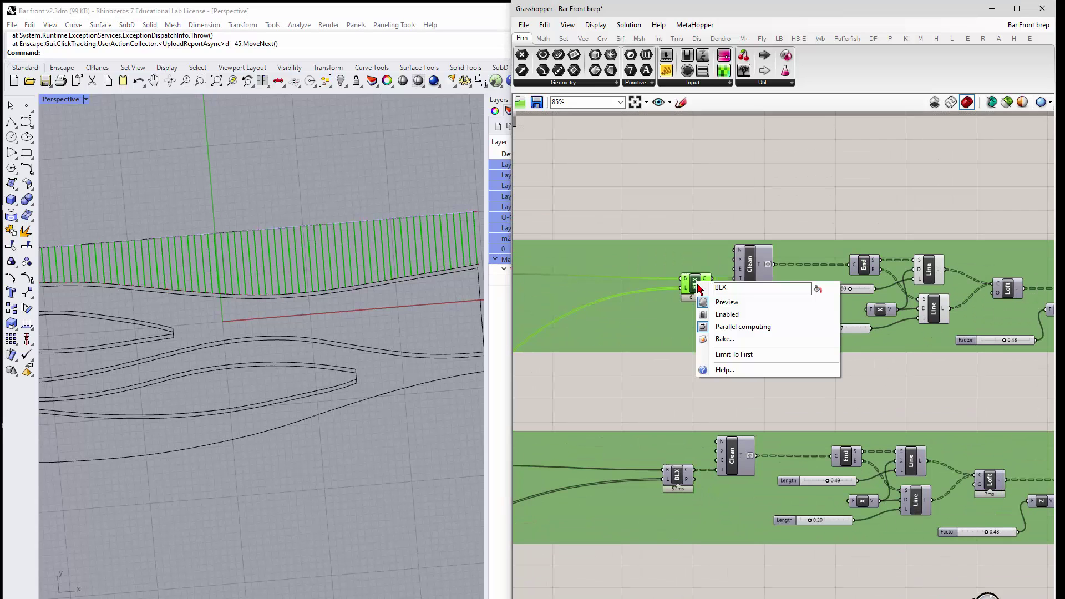
pyautogui.click(721, 303)
pyautogui.scroll(6, 930, 266)
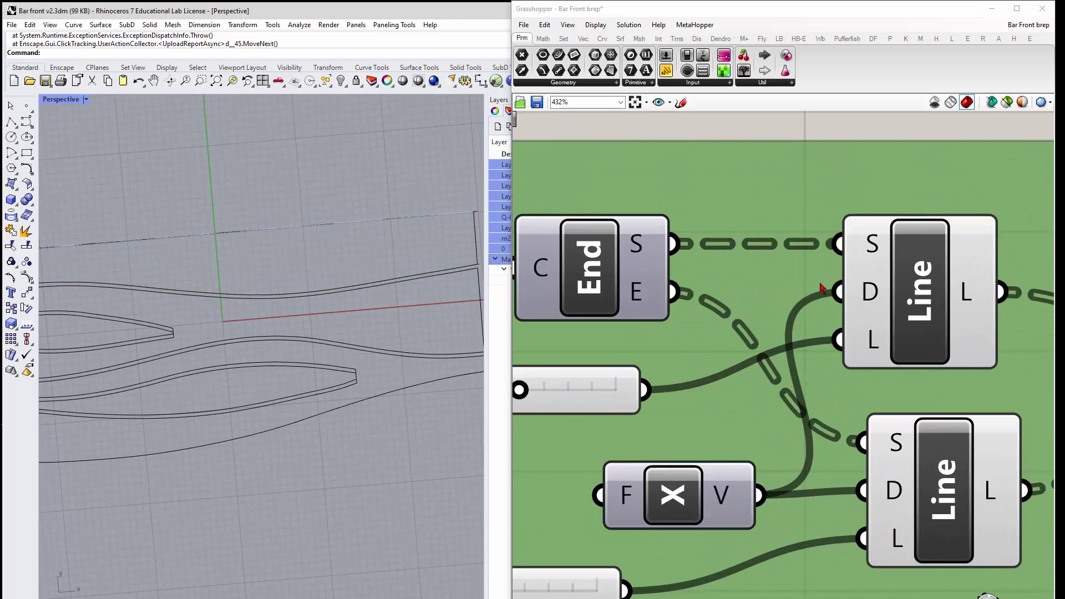
pyautogui.scroll(1, 821, 288)
pyautogui.click(943, 288)
pyautogui.scroll(5, 391, 222)
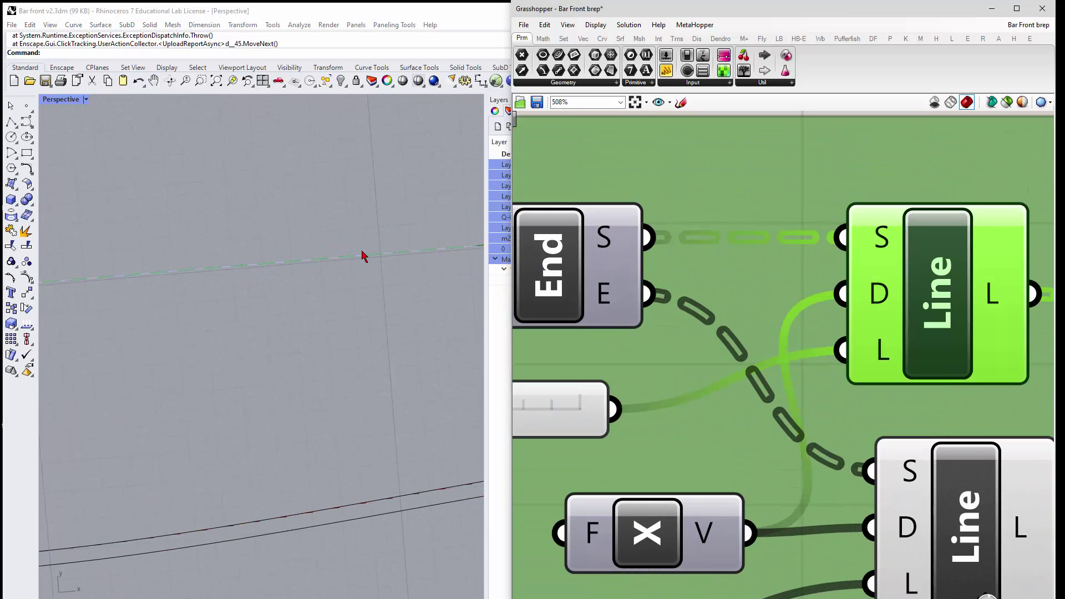
pyautogui.click(979, 525)
pyautogui.scroll(-4, 302, 297)
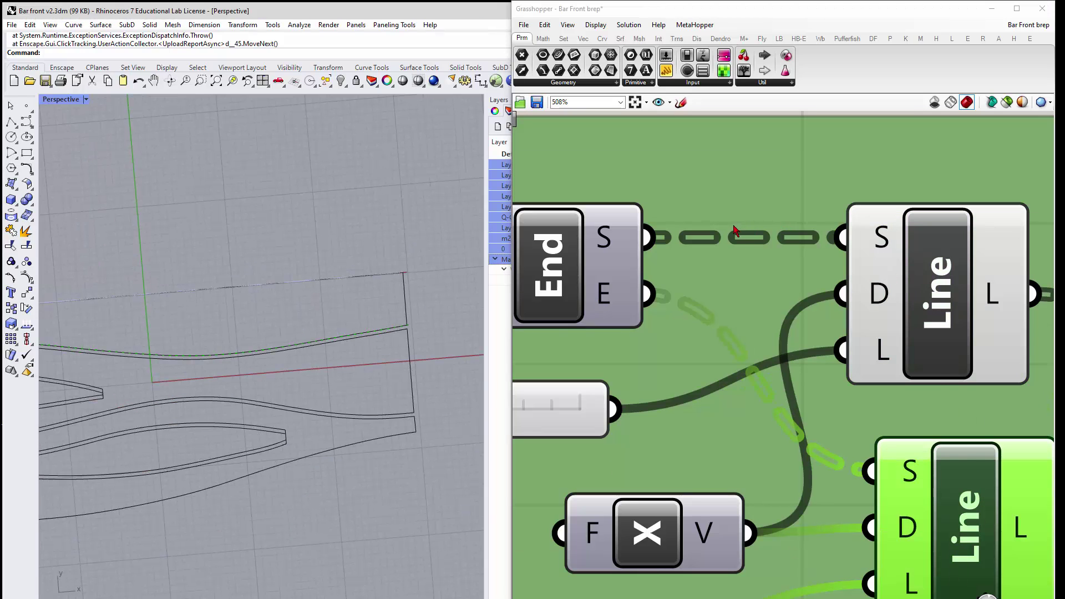
# Turn off the preview of both Line components in the uppermost slat group
pyautogui.scroll(-4, 734, 230)
pyautogui.scroll(-2, 752, 256)
pyautogui.moveTo(744, 161); pyautogui.dragTo(850, 349)
pyautogui.middleClick(780, 240)
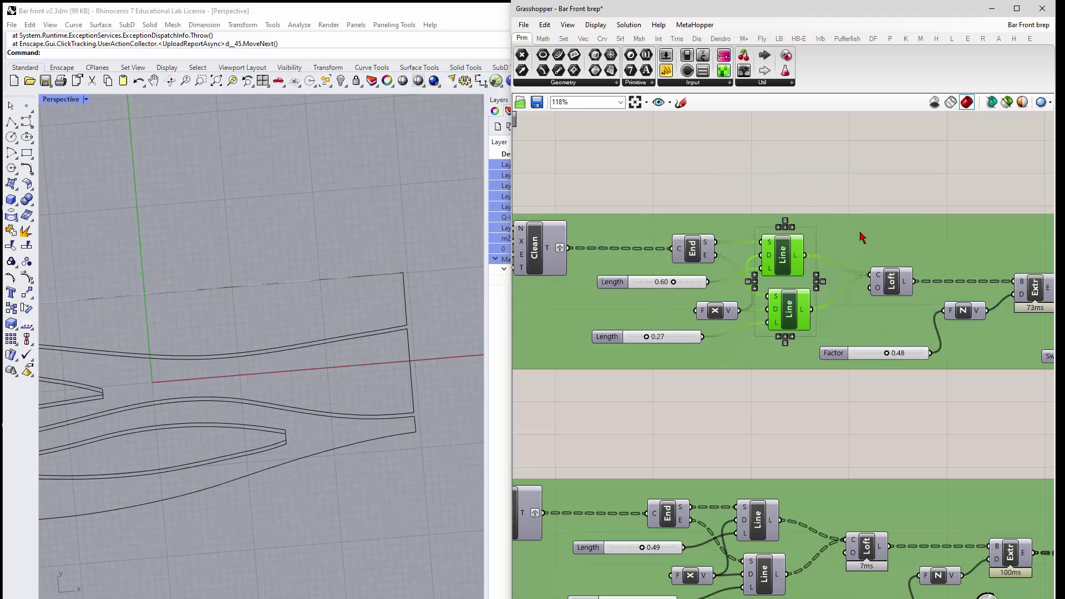
# Turn on the preview of the Loft component in the uppermost slat group to show the flat slat surfaces
pyautogui.click(897, 279)
pyautogui.rightClick(896, 280)
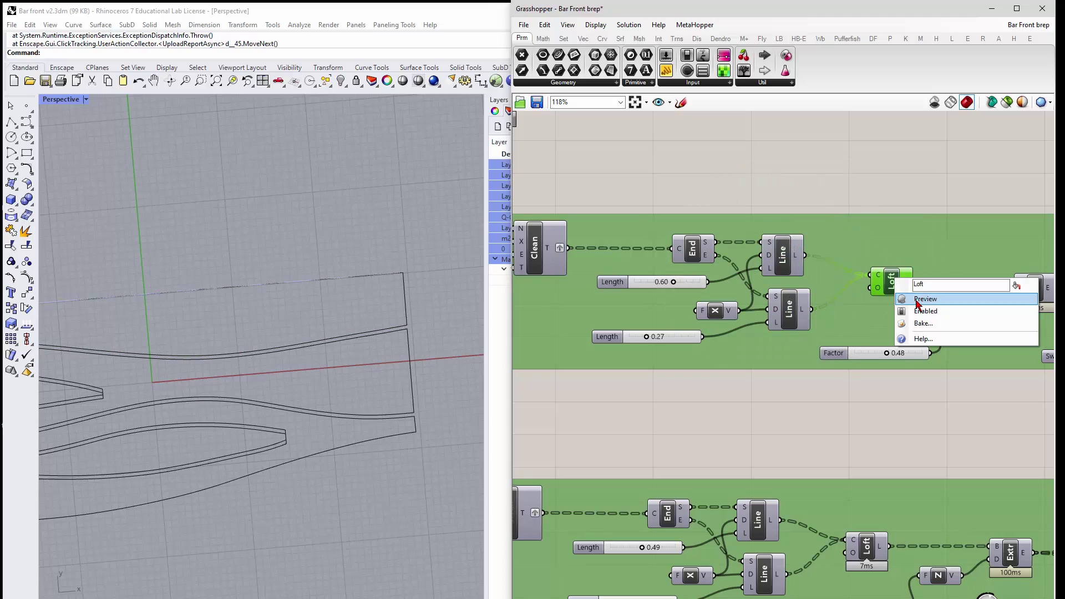
pyautogui.click(918, 302)
pyautogui.scroll(-3, 761, 267)
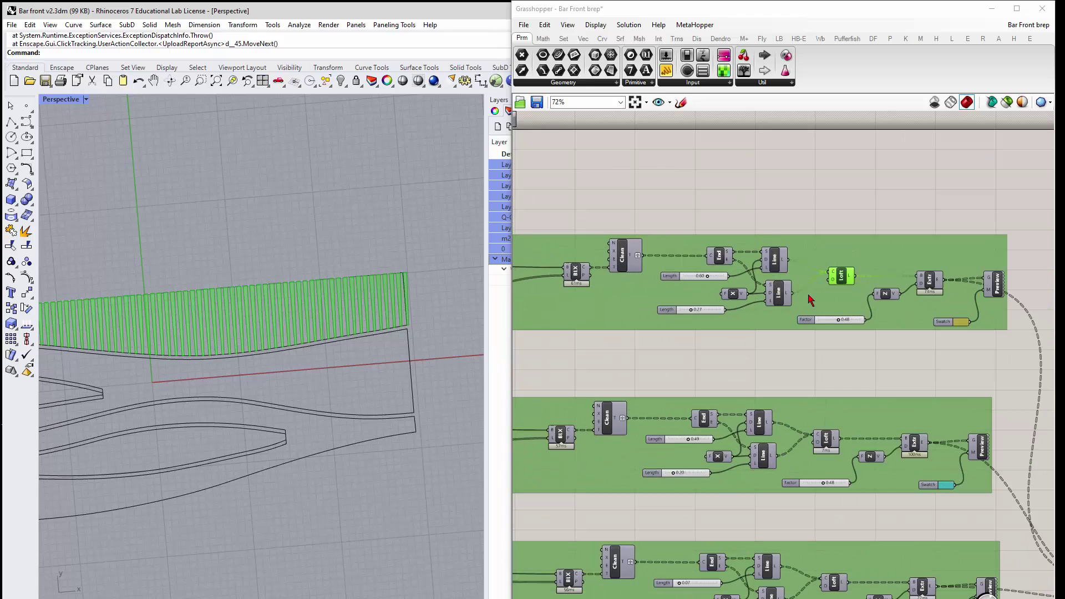
pyautogui.scroll(3, 810, 300)
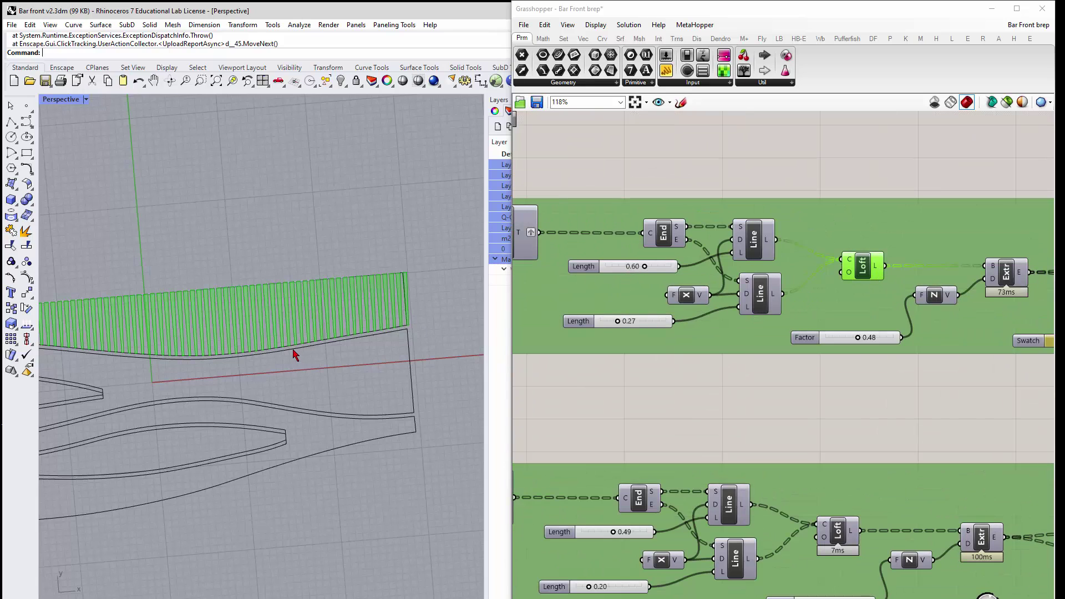
pyautogui.scroll(-2, 294, 352)
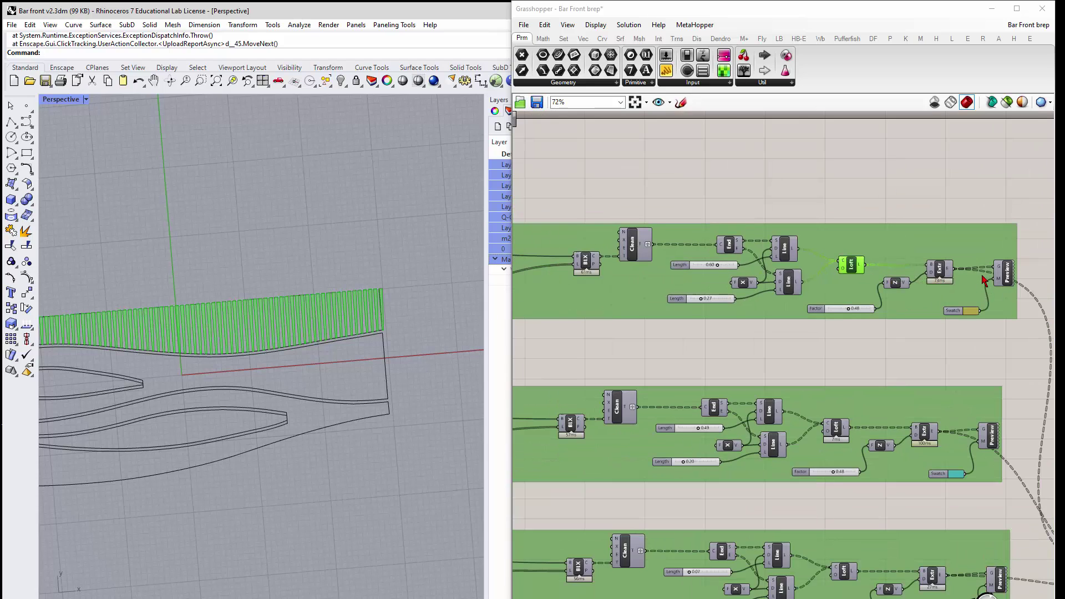
pyautogui.moveTo(982, 270); pyautogui.dragTo(889, 265, button='right')
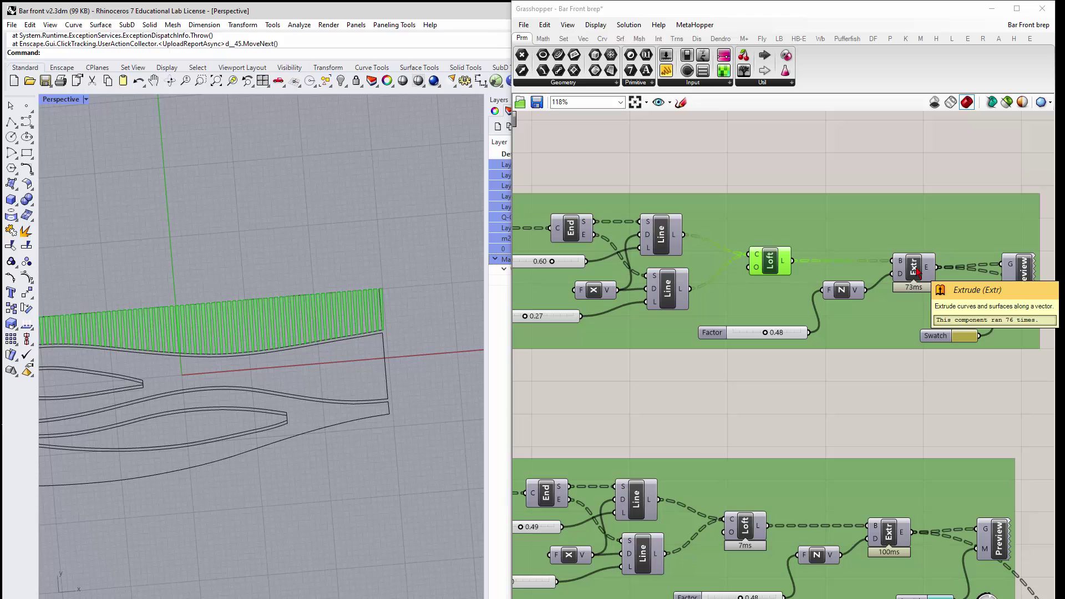
pyautogui.scroll(-3, 916, 272)
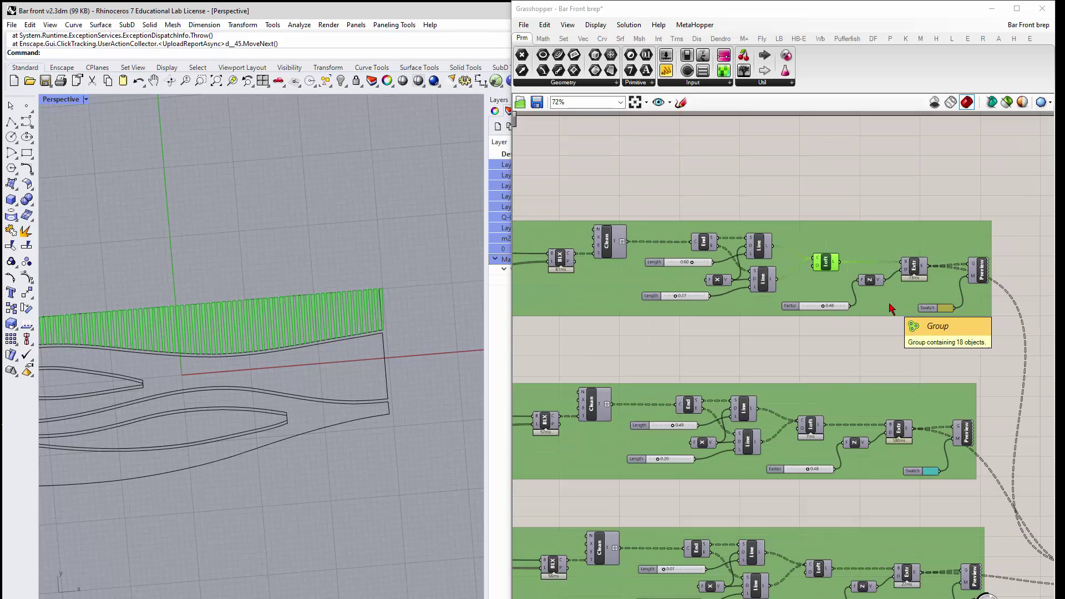
# Turn off the preview of all components ahead of the final Preview component in the uppermost slat group
pyautogui.scroll(-4, 887, 302)
pyautogui.moveTo(667, 268); pyautogui.dragTo(903, 315)
pyautogui.middleClick(812, 257)
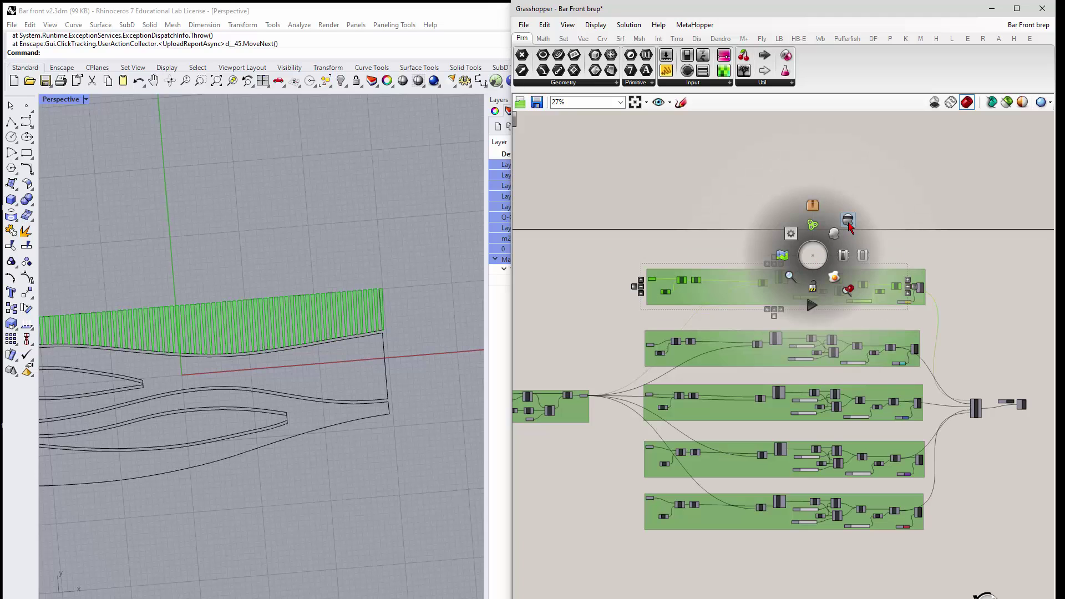
pyautogui.click(848, 220)
pyautogui.click(728, 260)
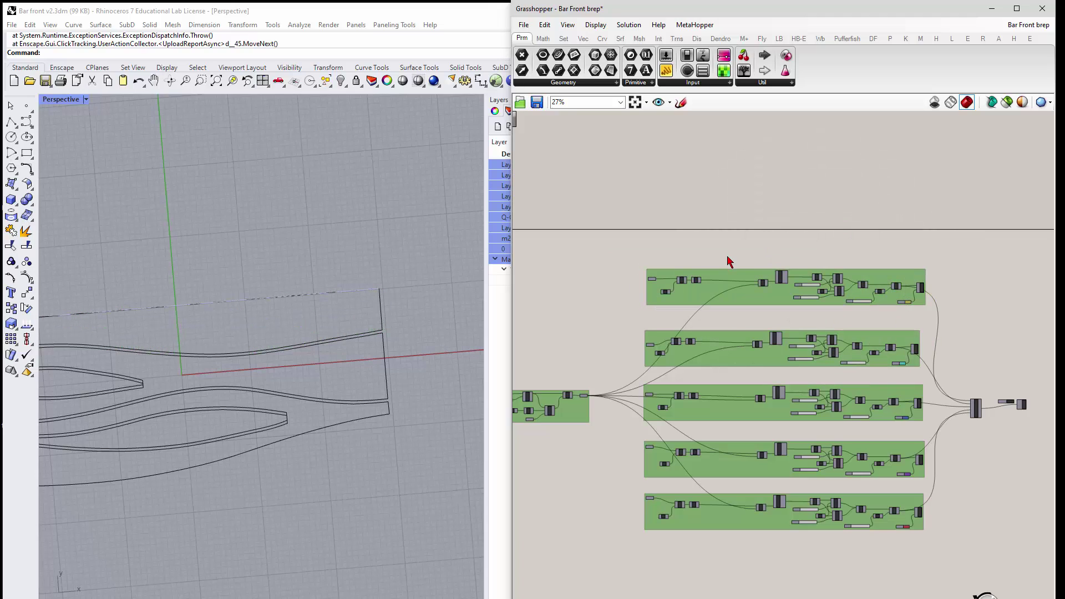
# Turn on the final Preview components of all five slat groups to show the slats in their swatch colours
pyautogui.scroll(-2, 731, 263)
pyautogui.scroll(2, 872, 283)
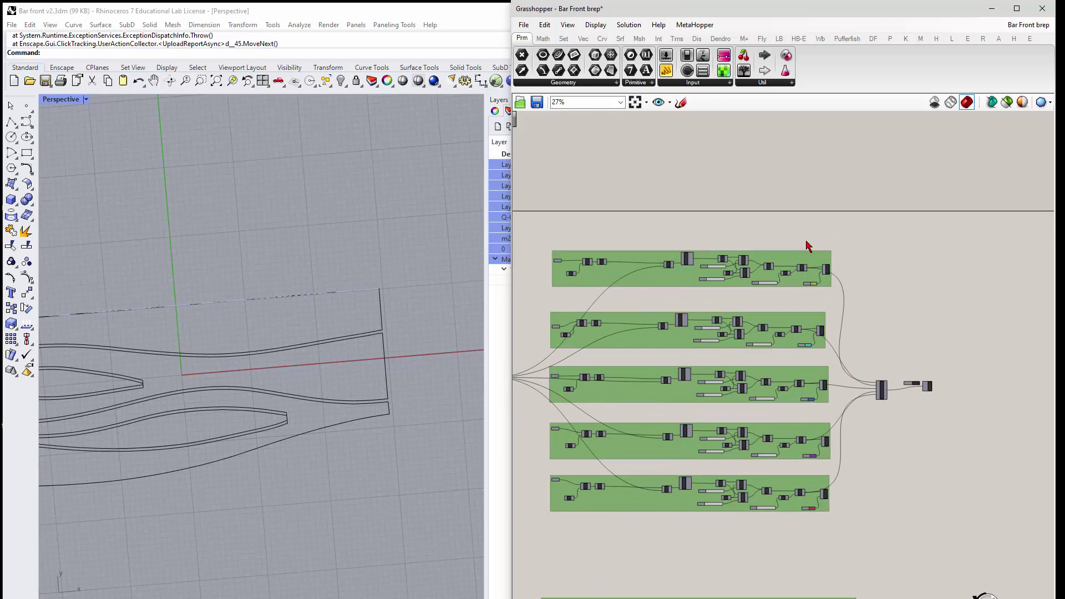
pyautogui.moveTo(811, 237); pyautogui.dragTo(866, 519)
pyautogui.middleClick(815, 308)
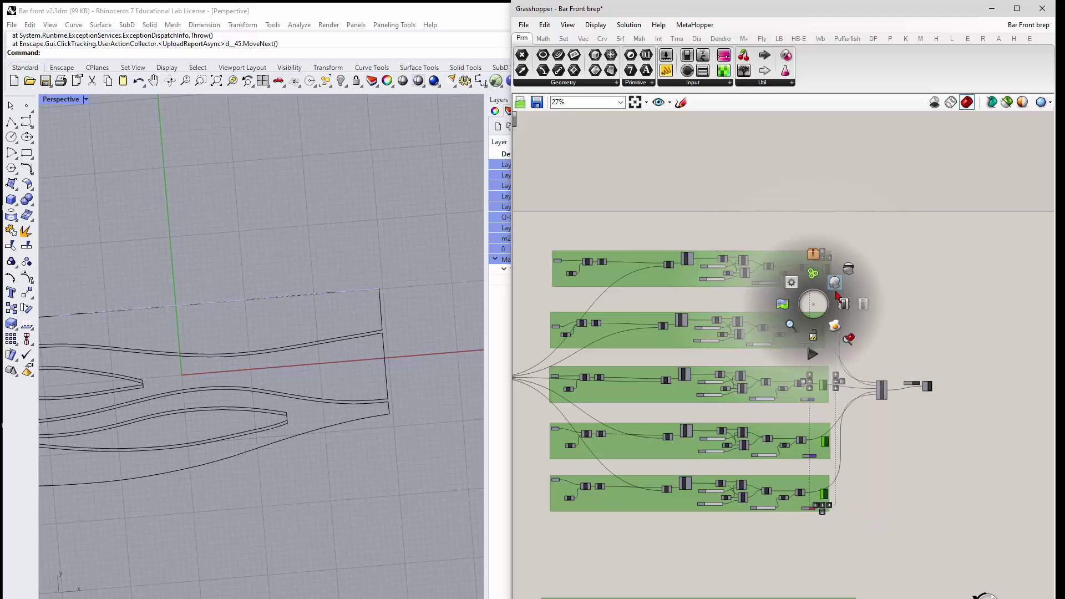
pyautogui.click(842, 288)
pyautogui.click(425, 280)
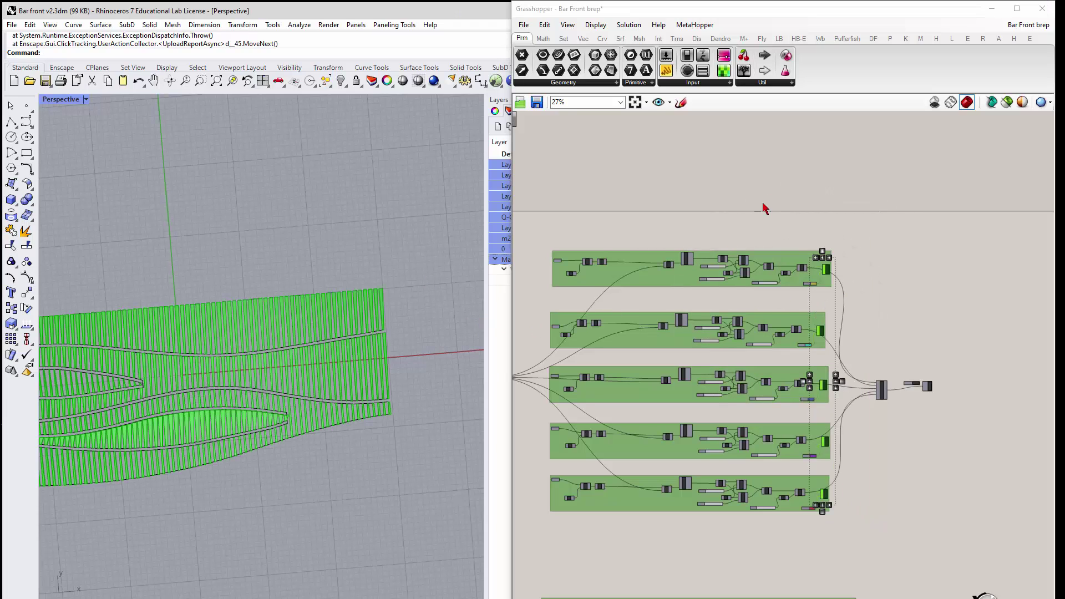
pyautogui.click(872, 261)
# Examine the coloured slats of all five regions along the bar front in the Perspective view
pyautogui.scroll(3, 158, 422)
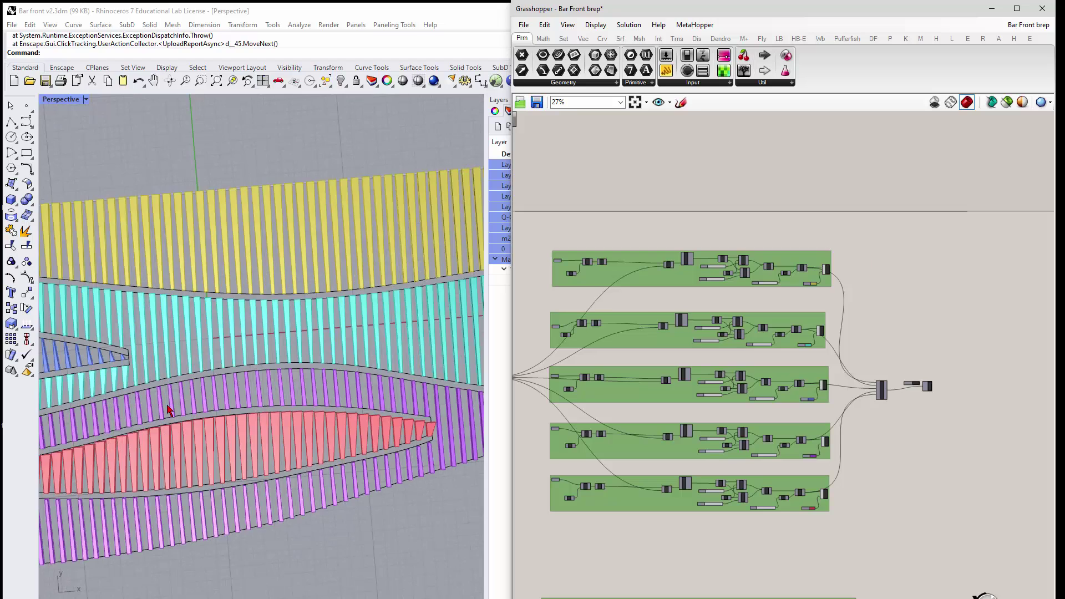
pyautogui.scroll(-1, 359, 348)
pyautogui.scroll(-2, 226, 409)
pyautogui.scroll(4, 225, 404)
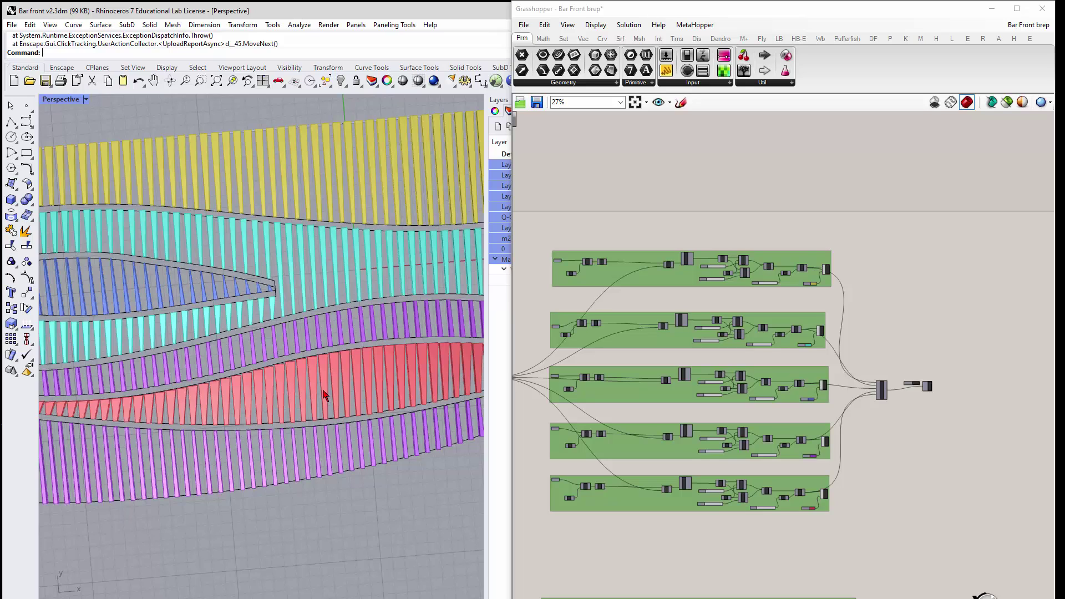
pyautogui.scroll(-3, 325, 395)
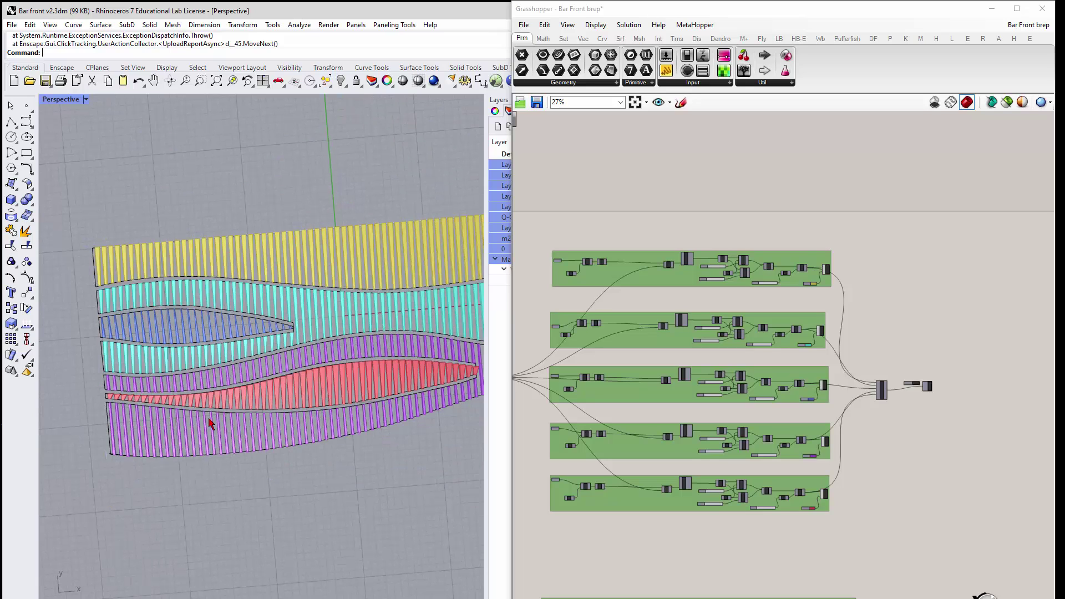
pyautogui.scroll(5, 341, 400)
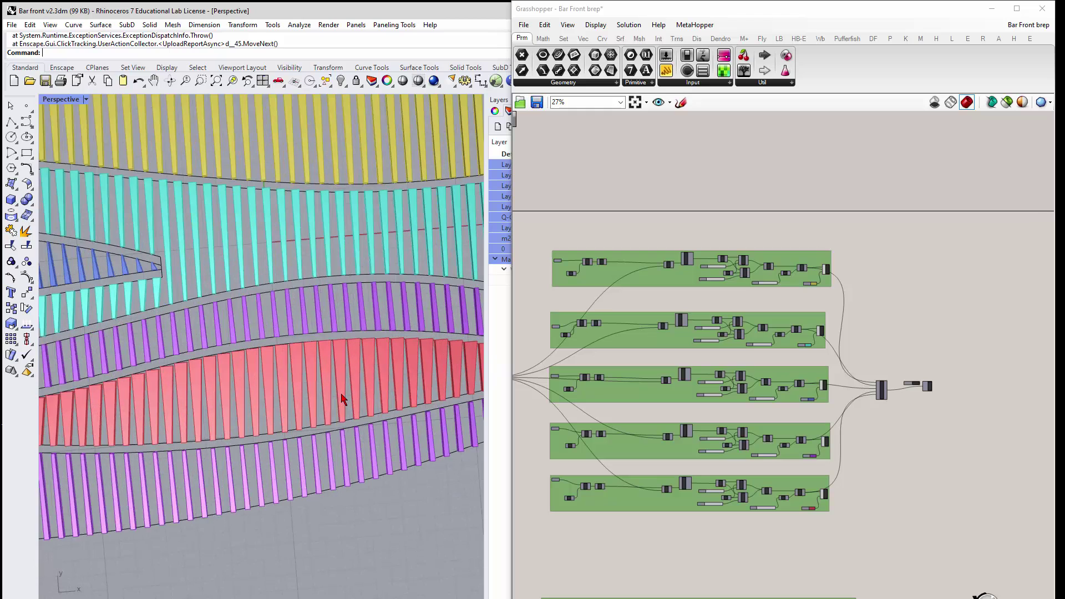
pyautogui.scroll(-5, 288, 379)
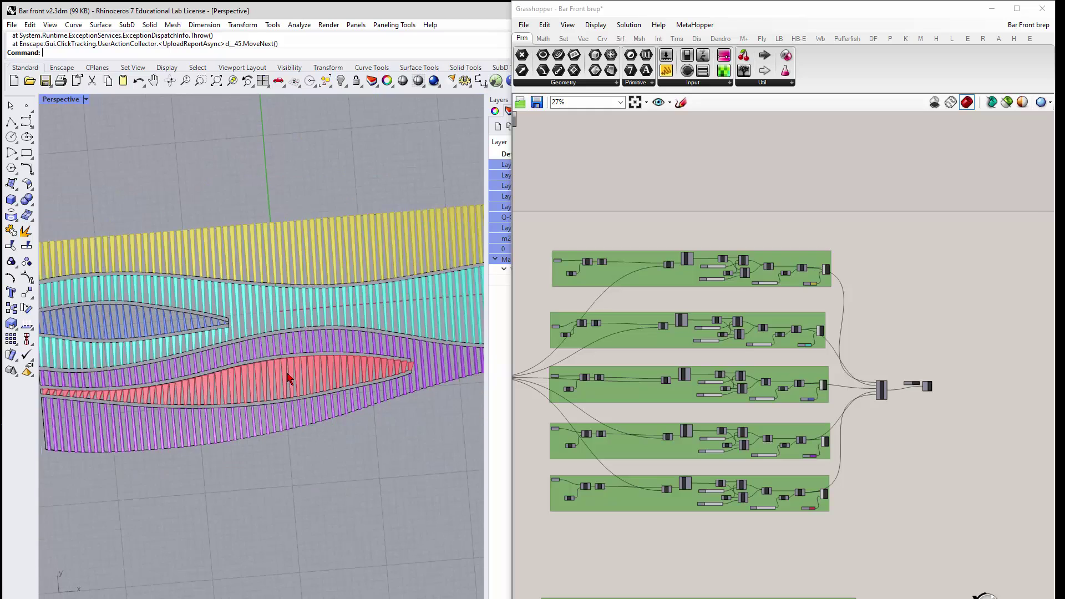
# Switch from the Perspective viewport to a maximised Top viewport and examine the coloured slats from above
pyautogui.doubleClick(61, 104)
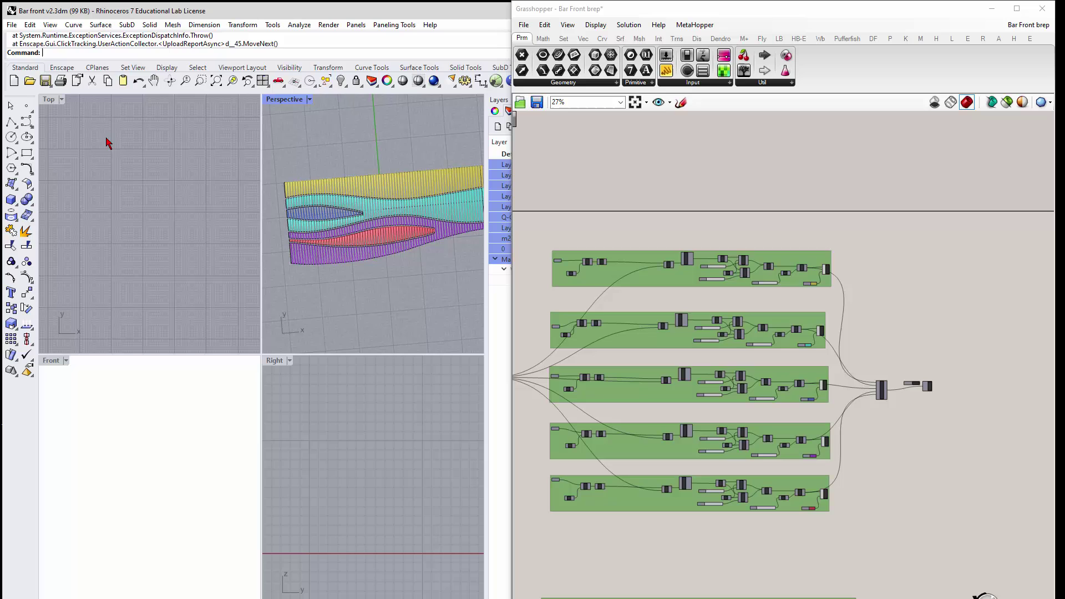
pyautogui.doubleClick(51, 103)
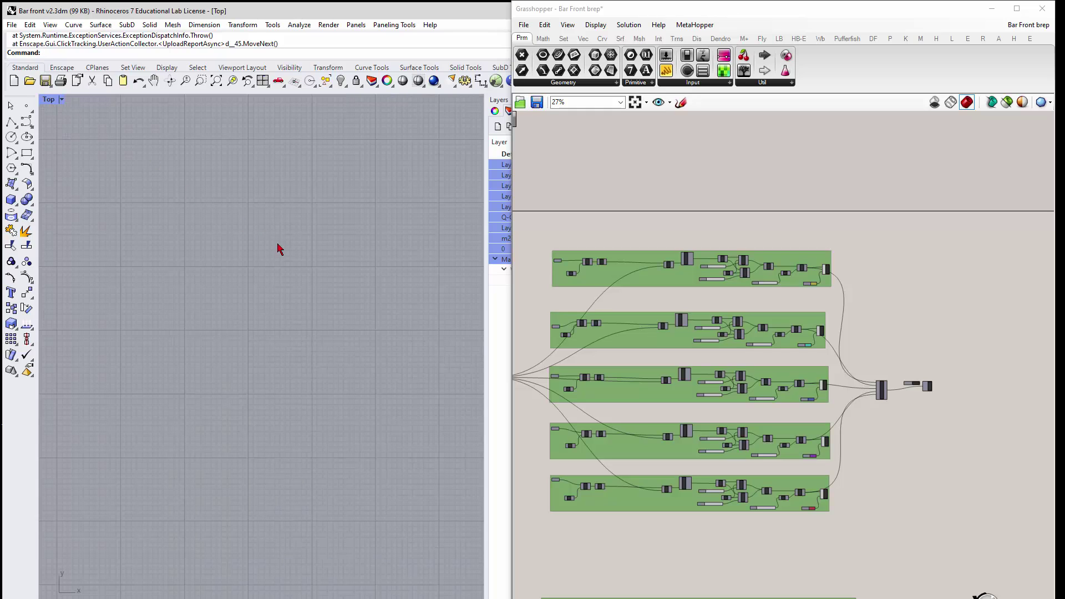
pyautogui.scroll(-5, 311, 283)
pyautogui.scroll(5, 113, 434)
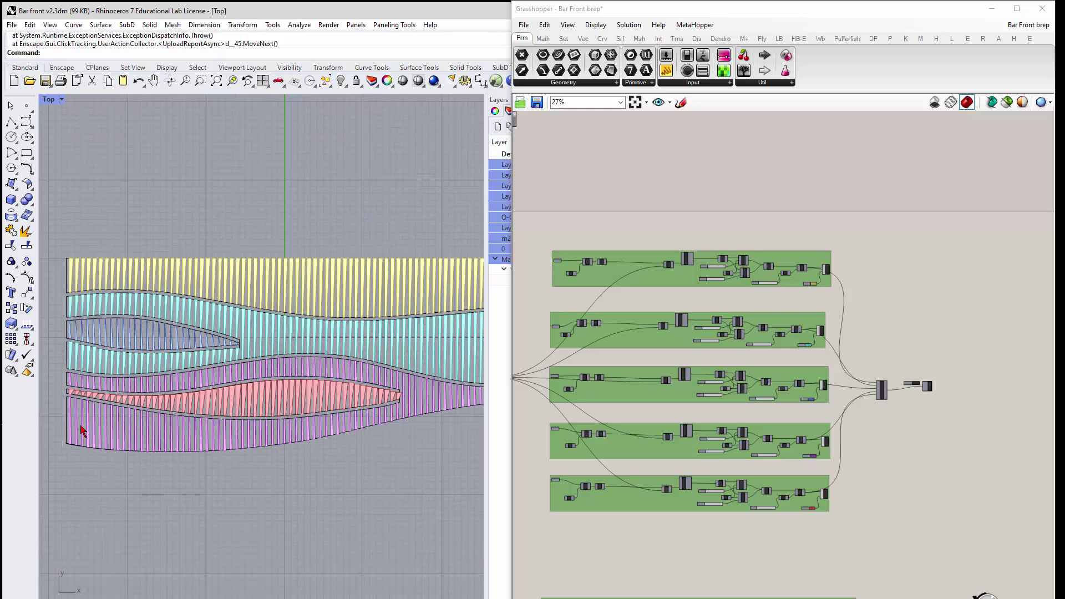
pyautogui.scroll(2, 82, 431)
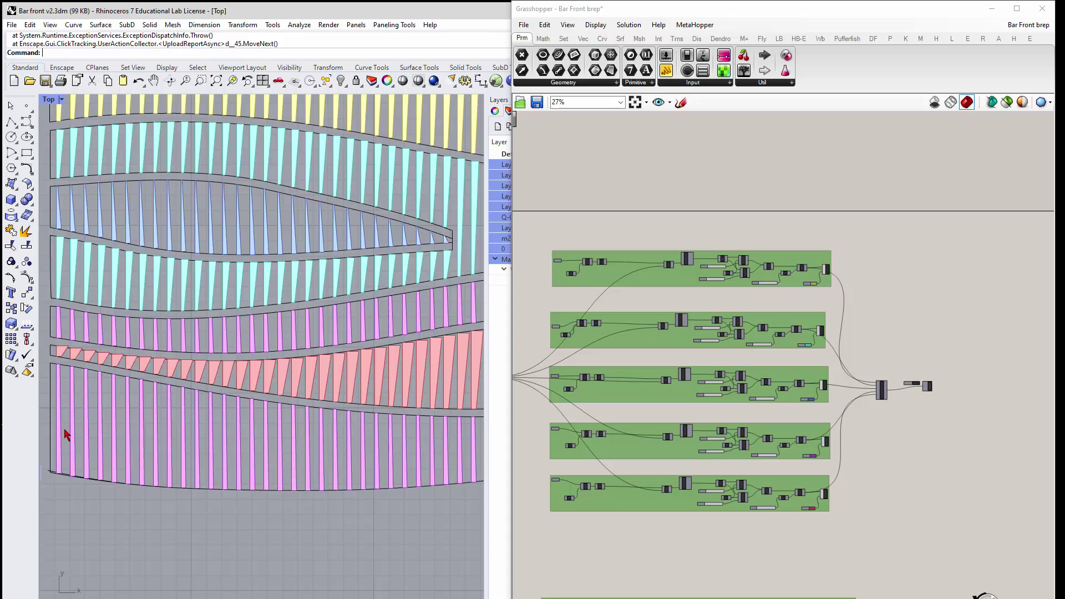
pyautogui.scroll(-1, 80, 428)
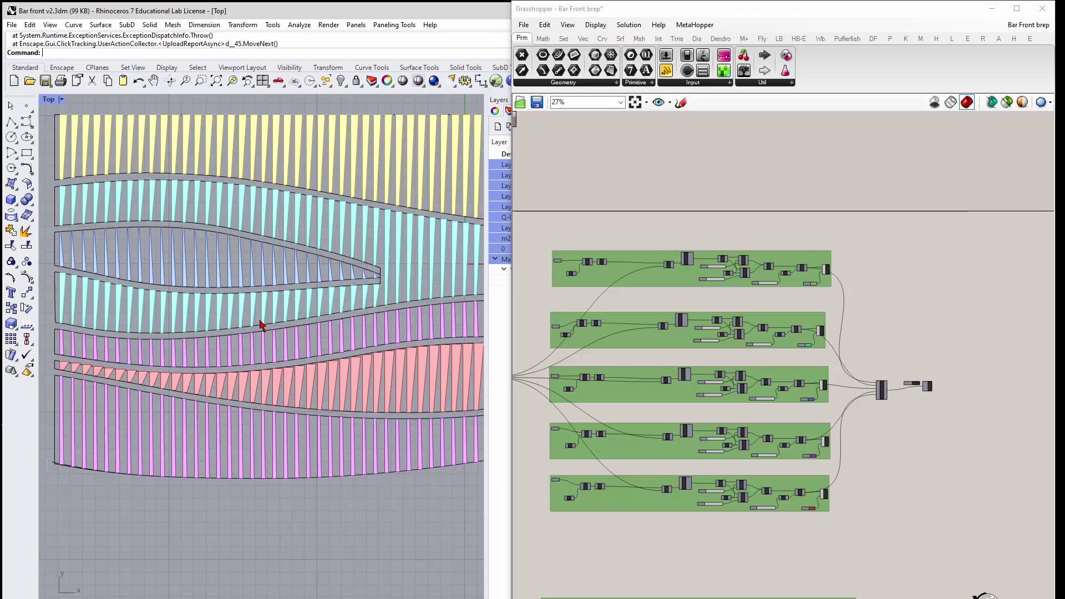
pyautogui.scroll(-2, 261, 324)
pyautogui.scroll(3, 940, 396)
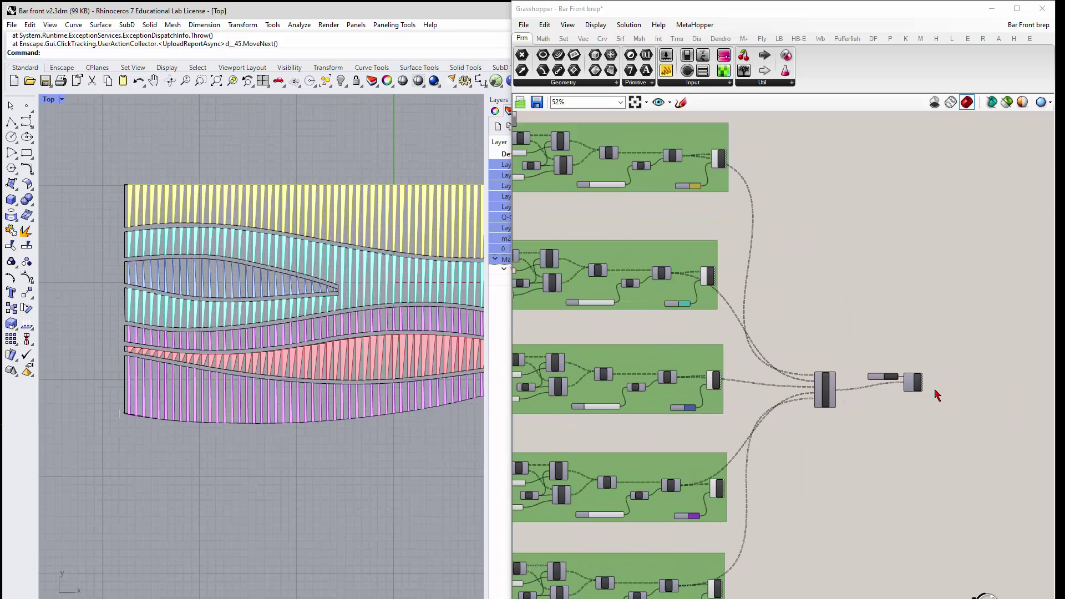
# Disable the input group, the five slat groups and the components that merge their output
pyautogui.scroll(-4, 937, 395)
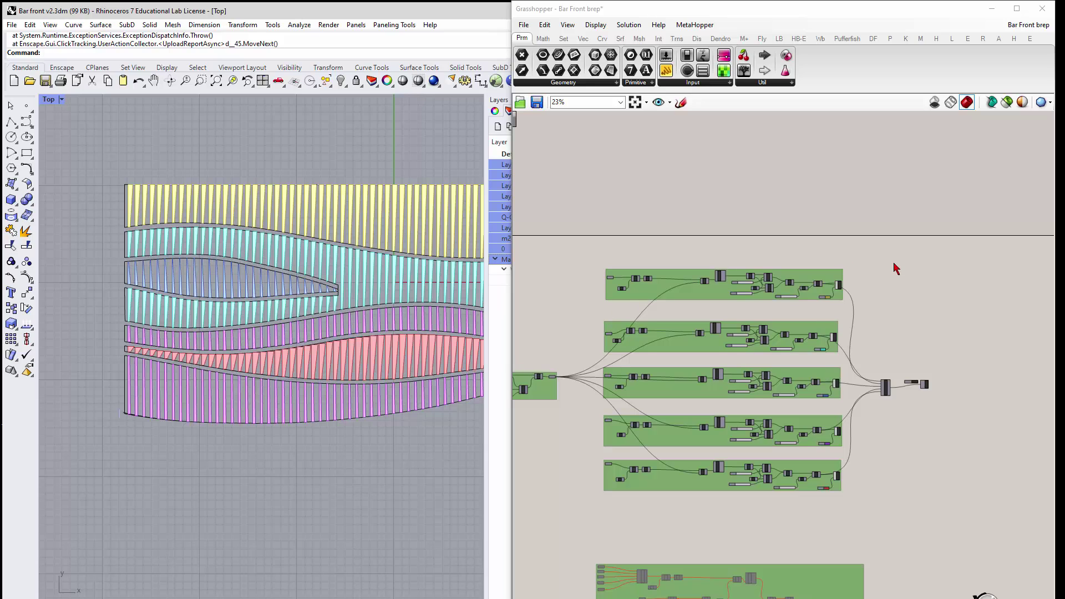
pyautogui.scroll(-2, 888, 269)
pyautogui.moveTo(585, 219); pyautogui.dragTo(983, 429)
pyautogui.middleClick(929, 411)
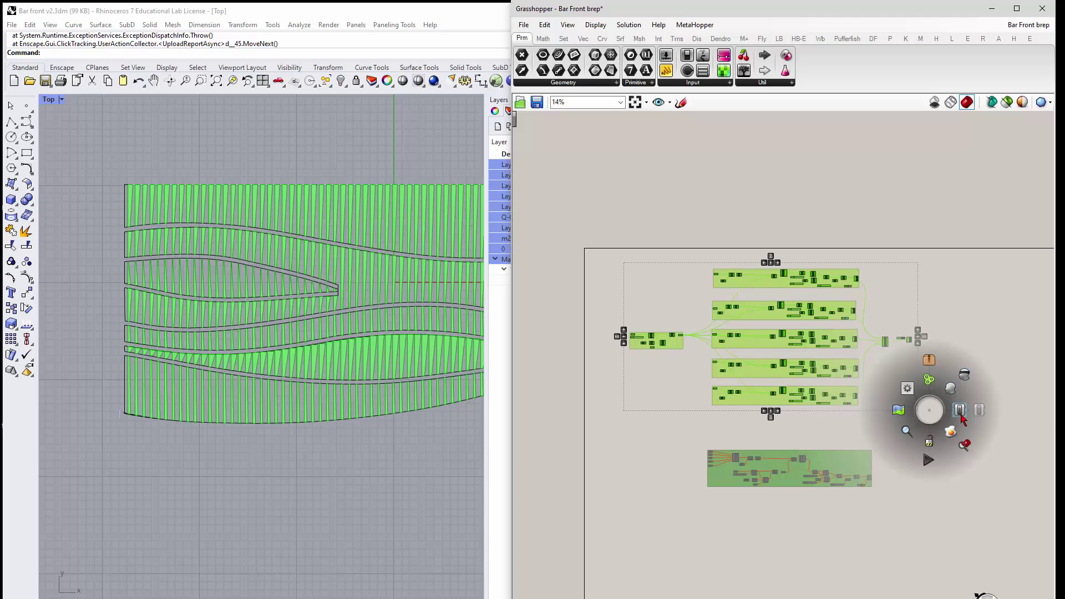
pyautogui.click(979, 414)
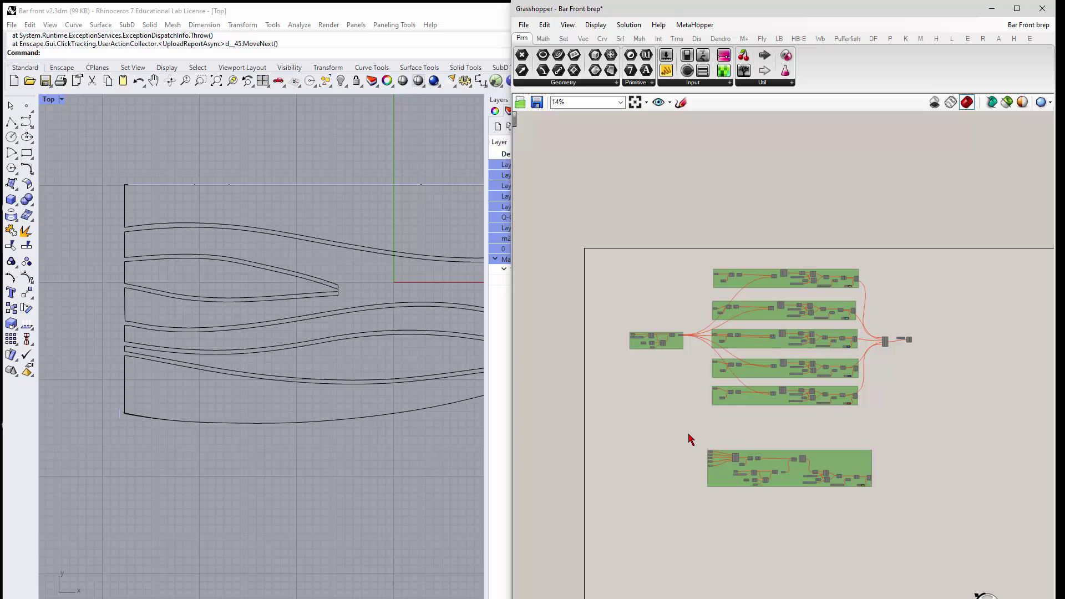
# Enable the separate group below the five slat groups and view its slats across the whole bar front
pyautogui.moveTo(686, 431); pyautogui.dragTo(910, 540)
pyautogui.middleClick(903, 528)
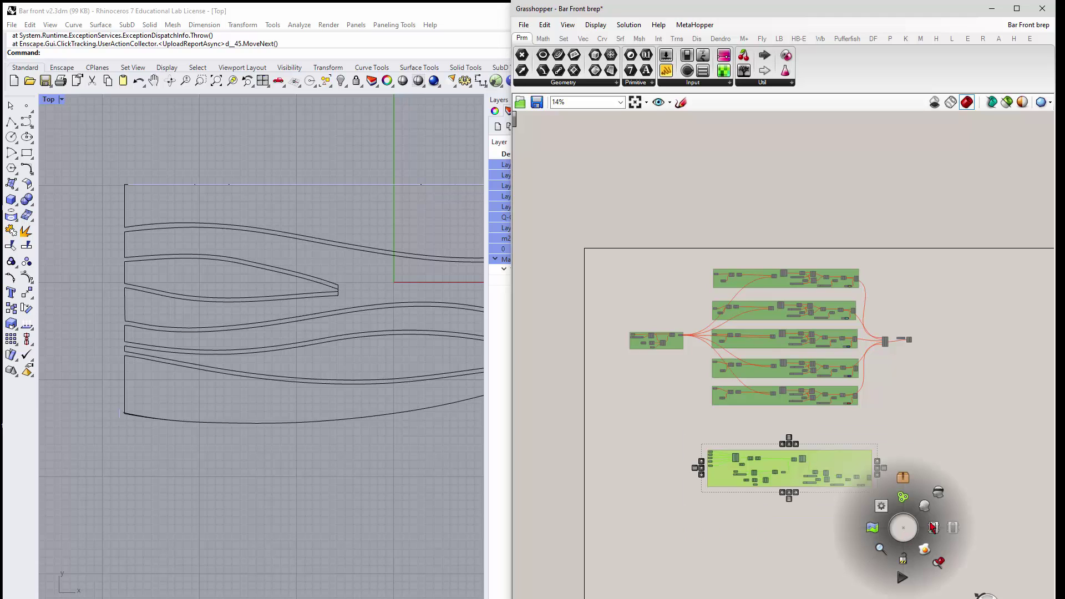
pyautogui.click(933, 528)
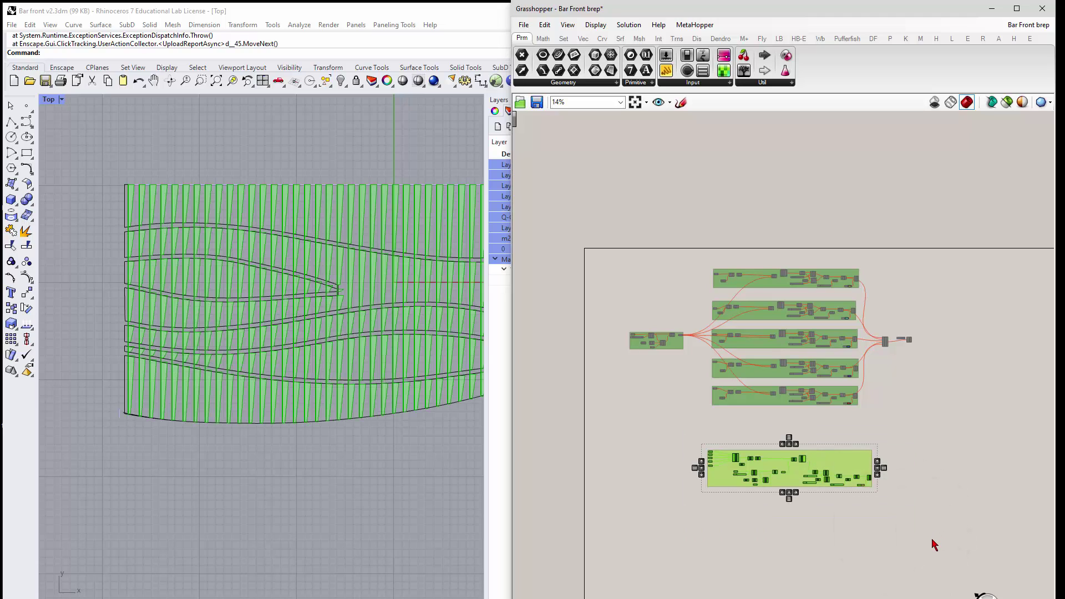
pyautogui.click(370, 500)
pyautogui.scroll(-3, 253, 244)
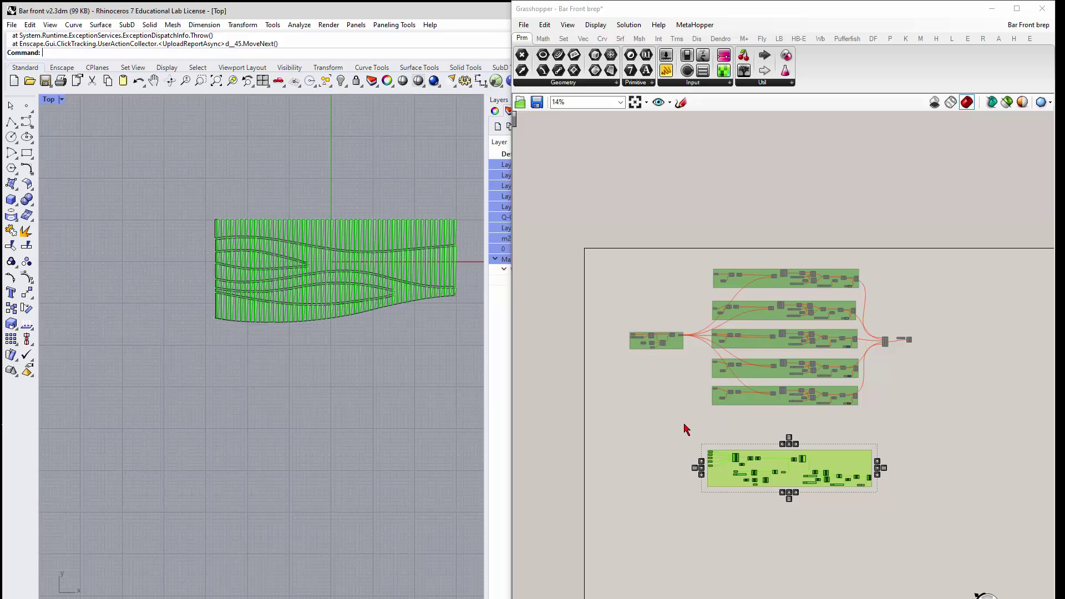
# Disable all components in the separate group below the five slat groups
pyautogui.moveTo(671, 424); pyautogui.dragTo(993, 559)
pyautogui.middleClick(956, 499)
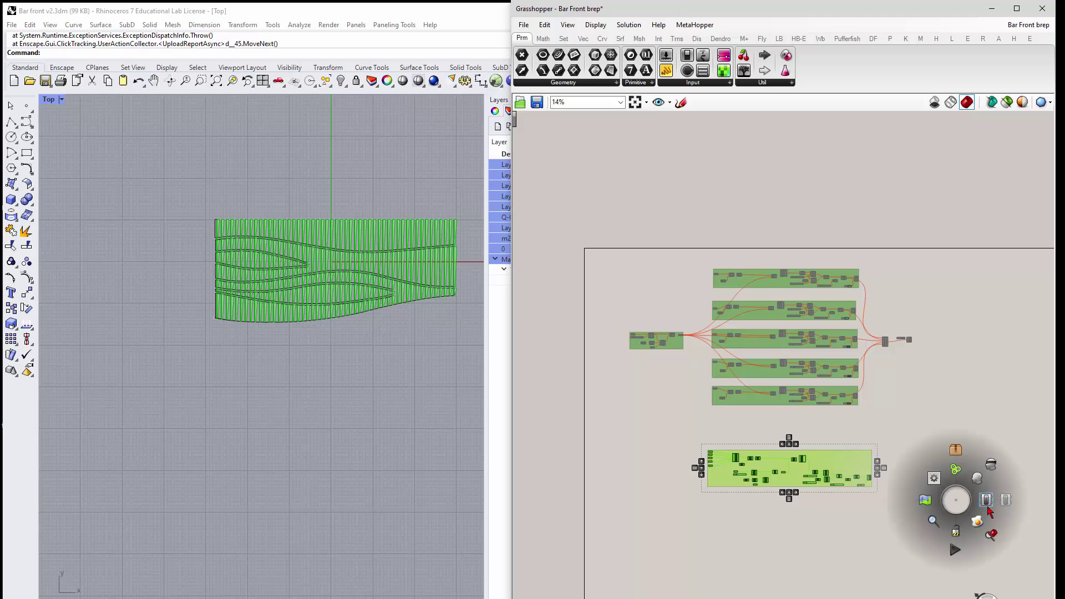
pyautogui.click(1006, 502)
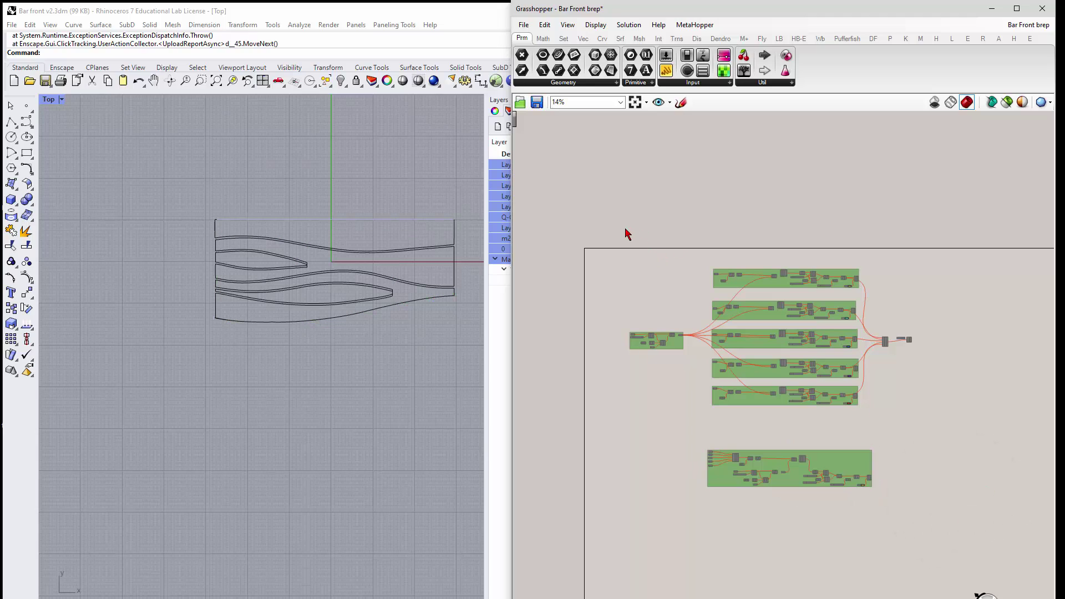
# Select the input group, the five slat groups and the components merging their output for re-enabling
pyautogui.moveTo(603, 223); pyautogui.dragTo(946, 428)
pyautogui.middleClick(946, 428)
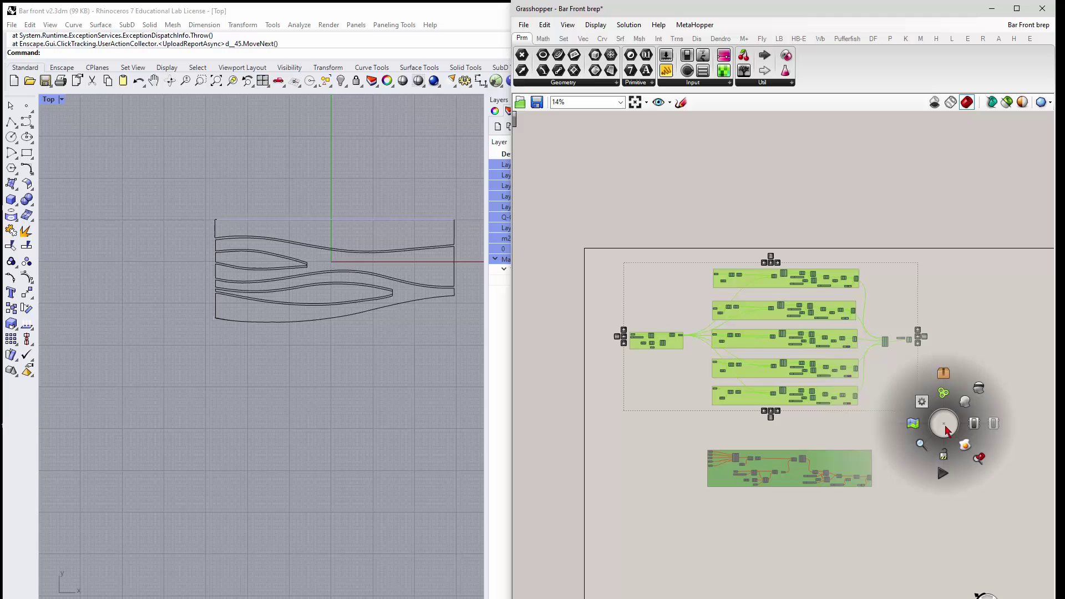